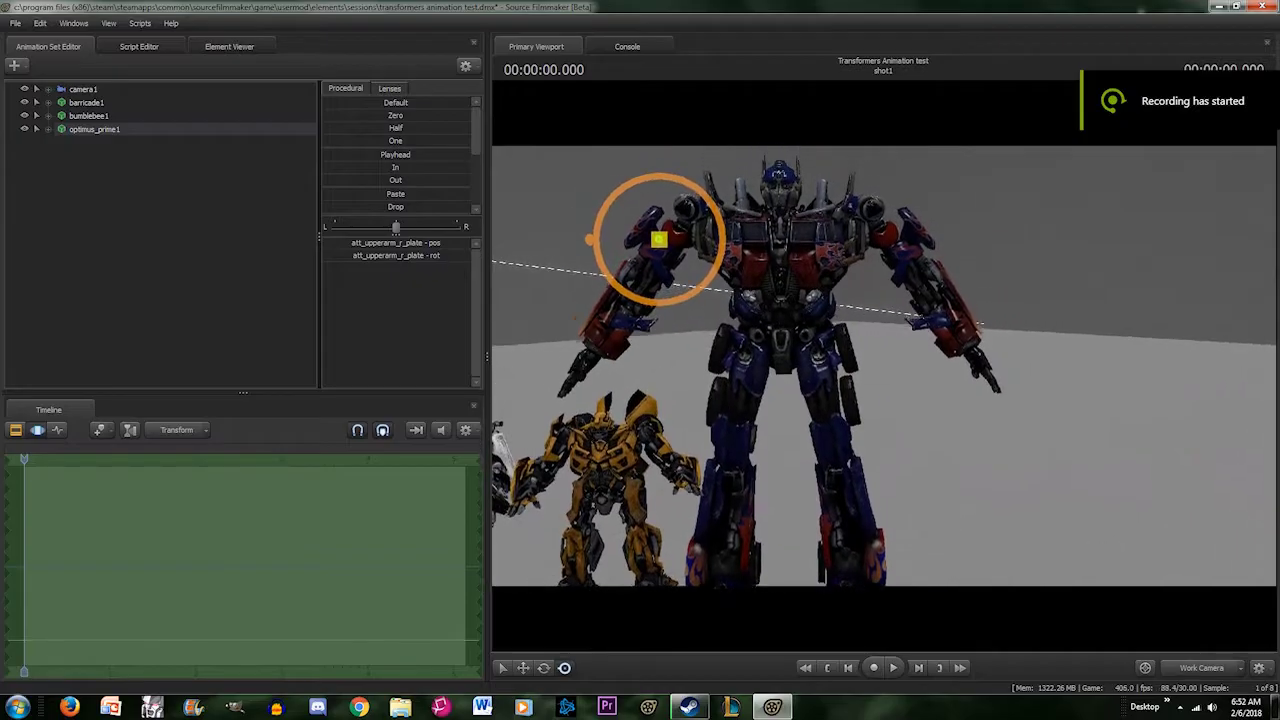
# - Look through the rig scripts available for optimus_prime1 and browse the folder that custom rig scripts load from
pyautogui.click(787, 352)
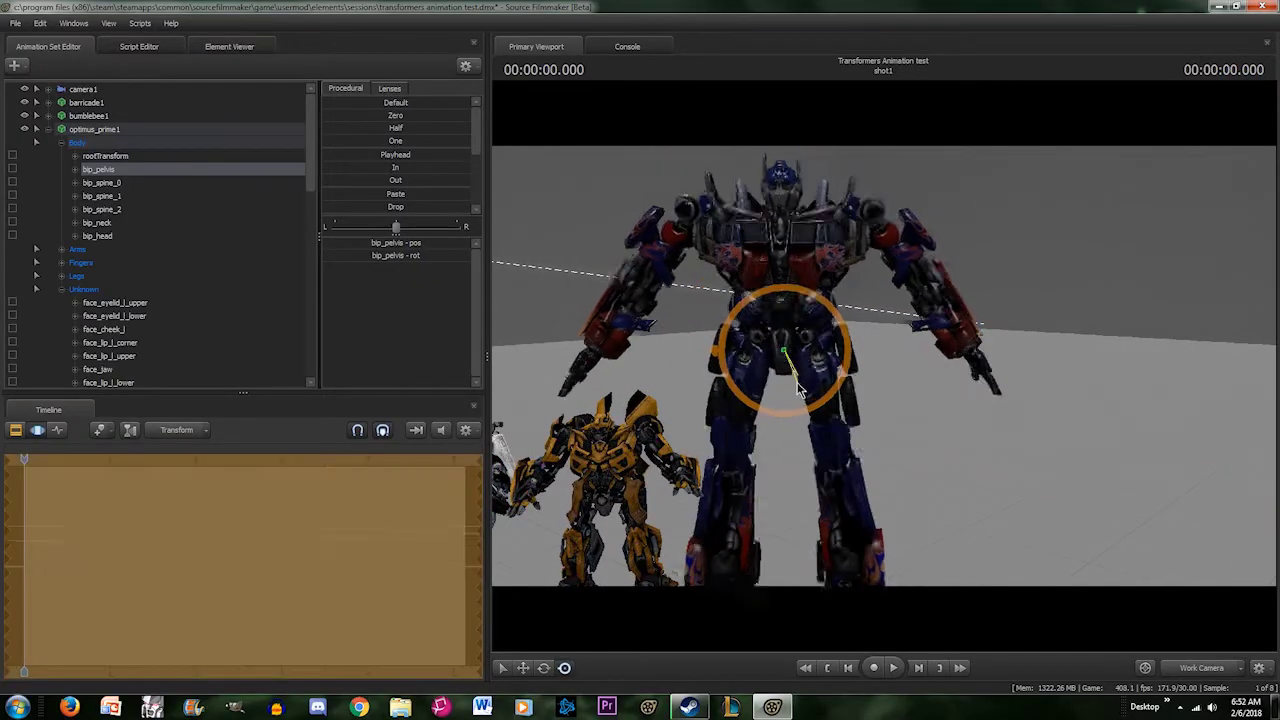
pyautogui.click(49, 129)
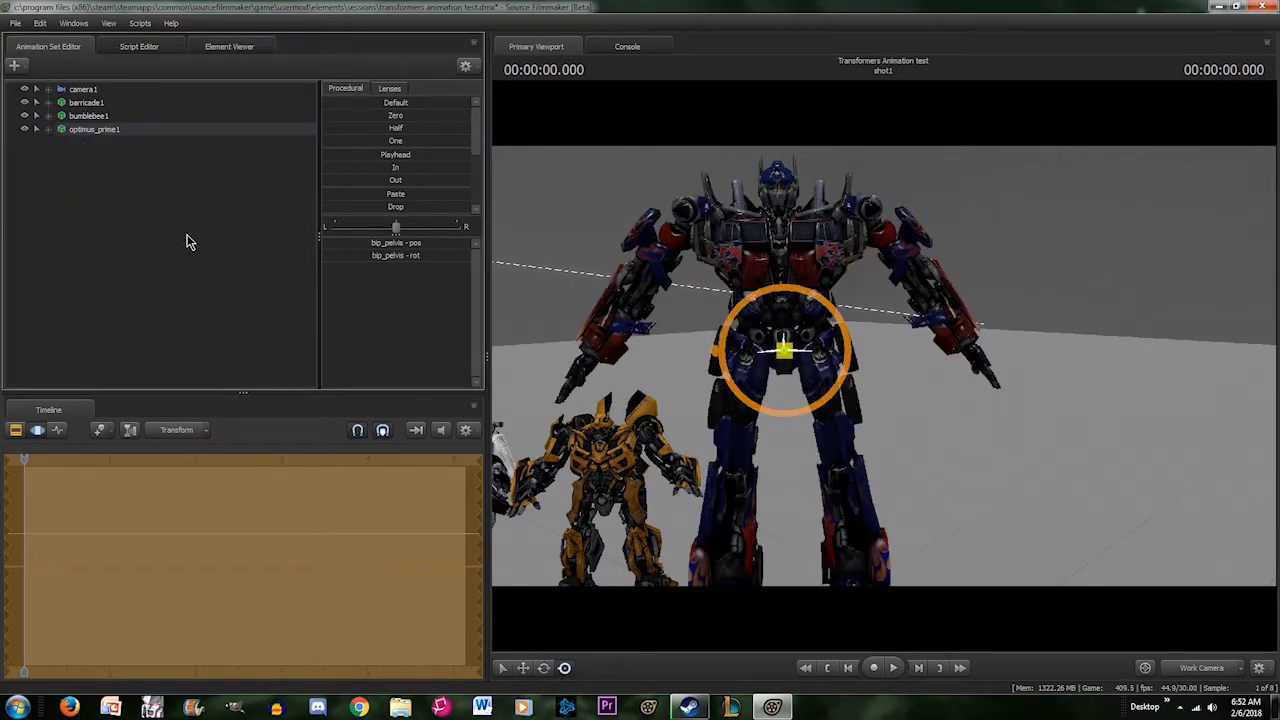
pyautogui.rightClick(100, 131)
pyautogui.moveTo(182, 277)
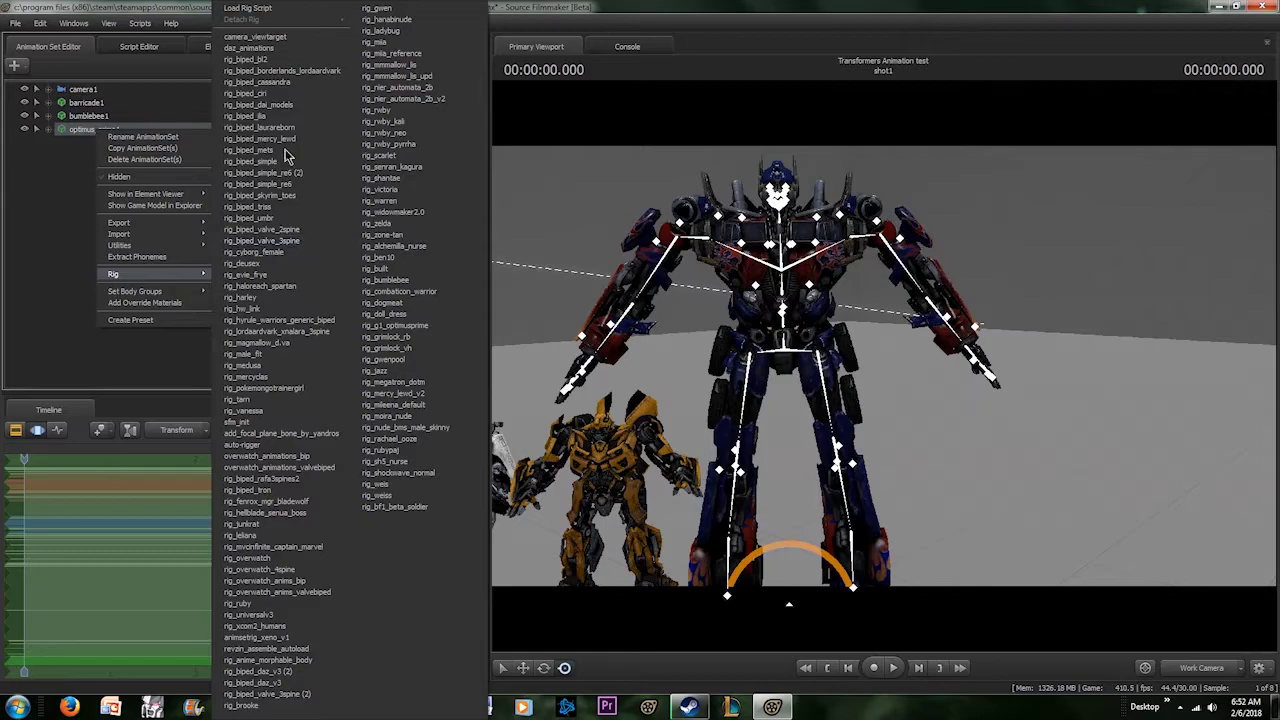
pyautogui.click(263, 10)
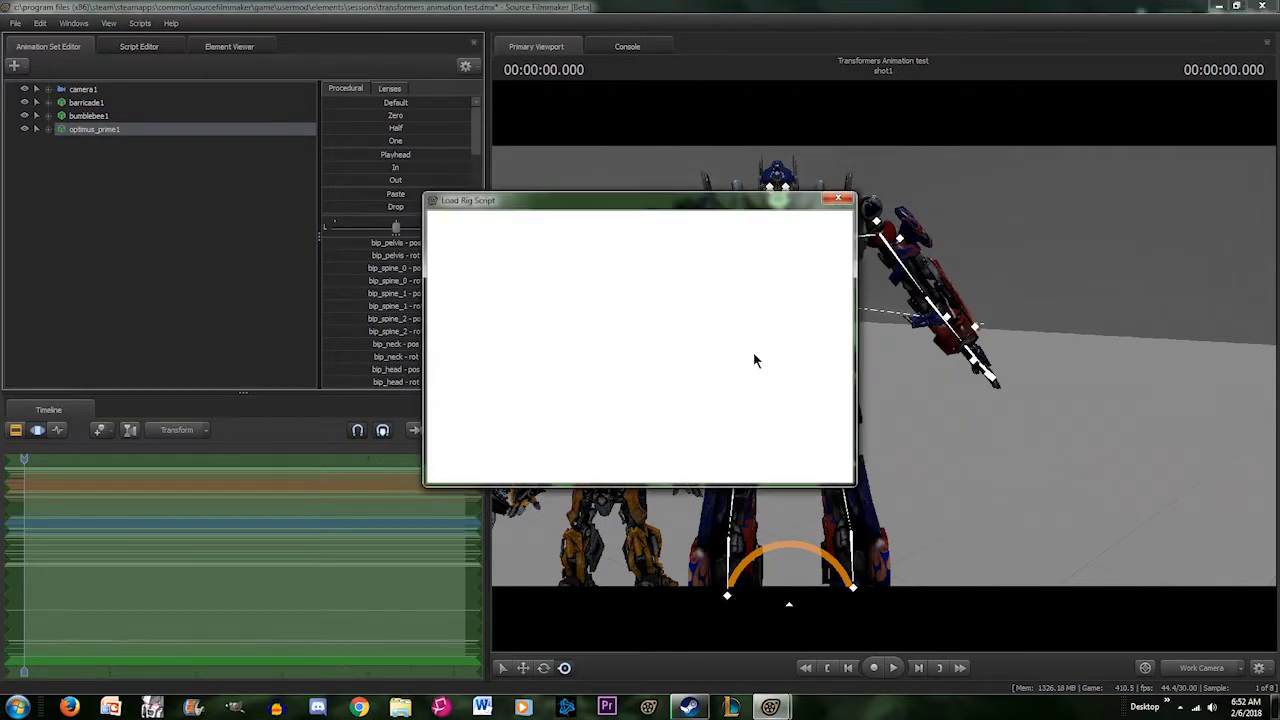
pyautogui.click(648, 188)
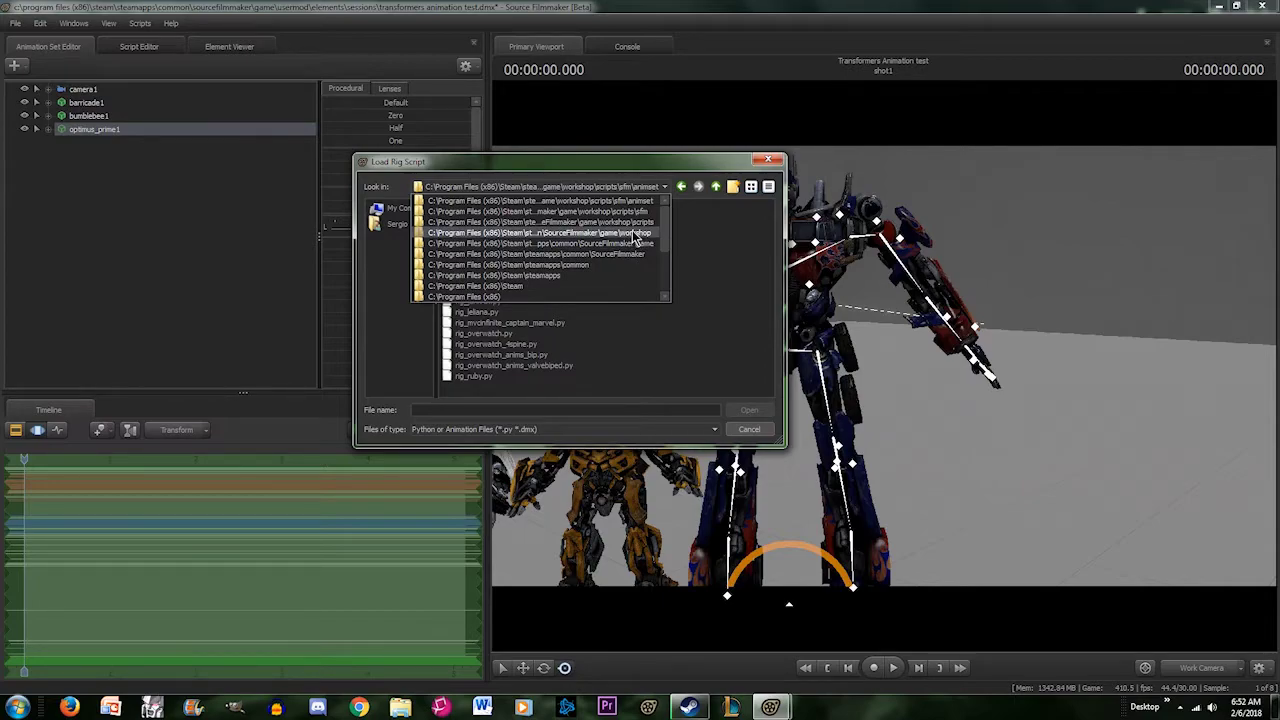
pyautogui.click(640, 170)
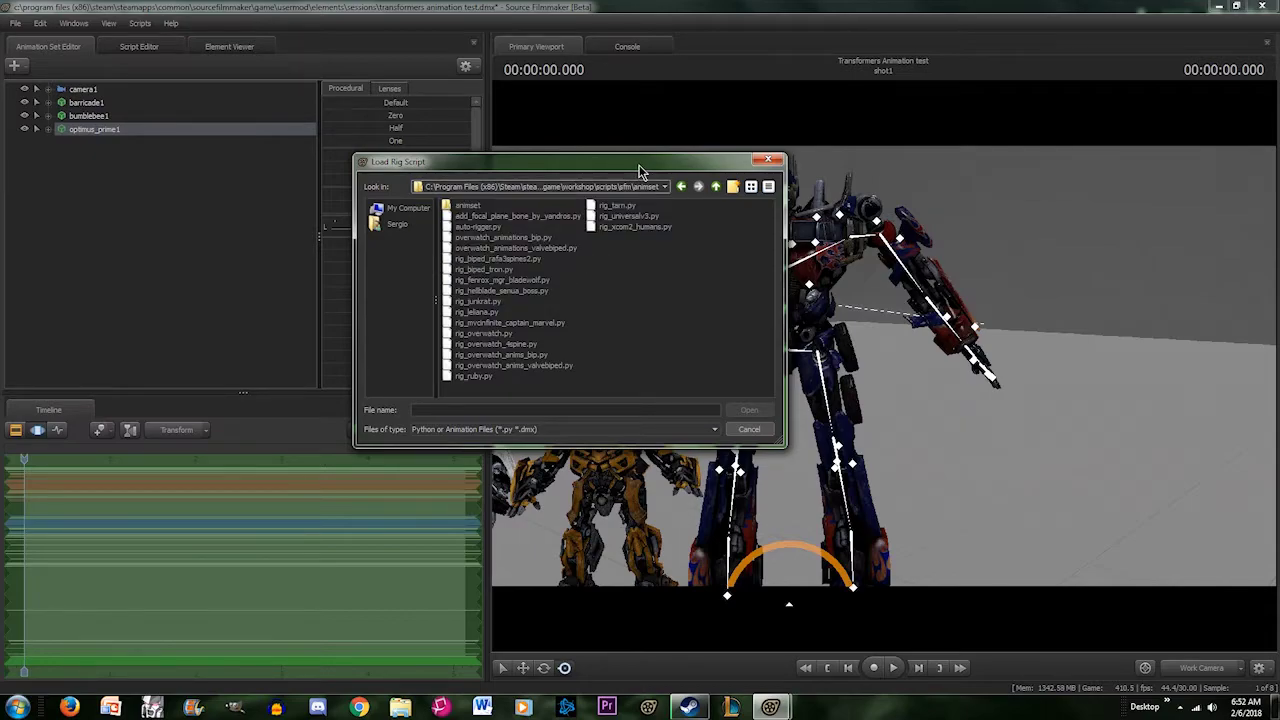
pyautogui.click(749, 430)
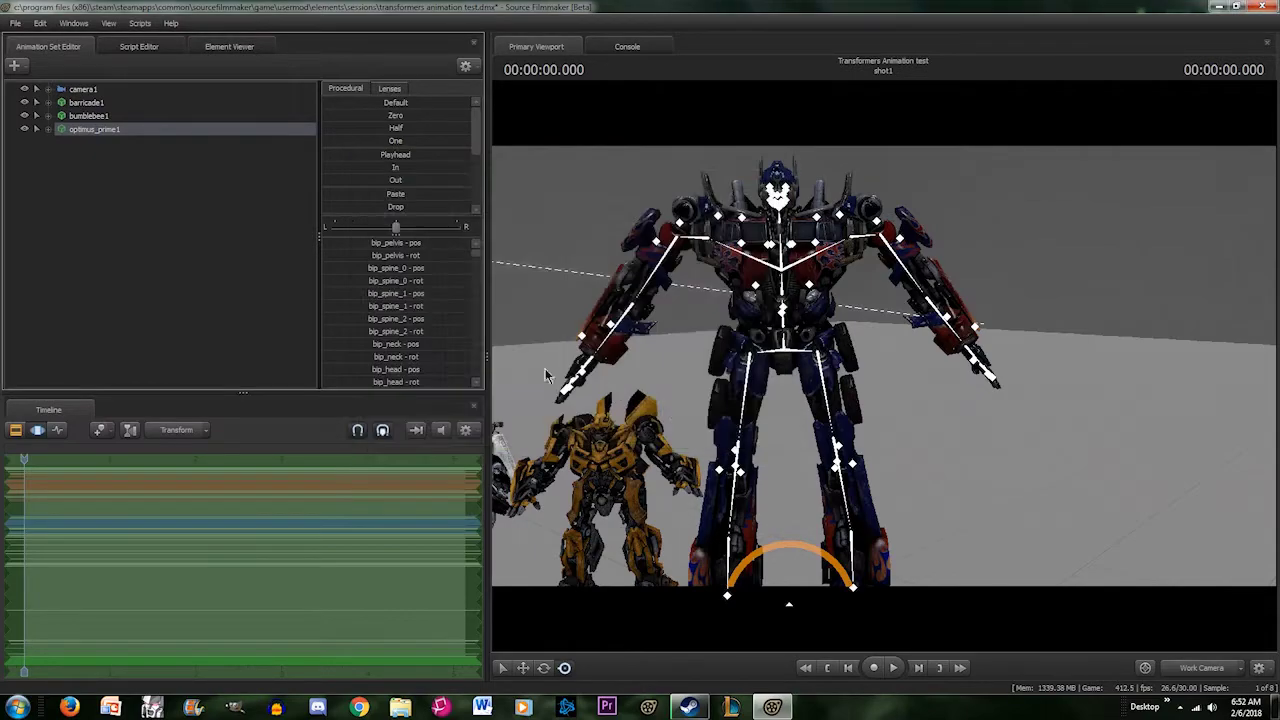
pyautogui.click(103, 193)
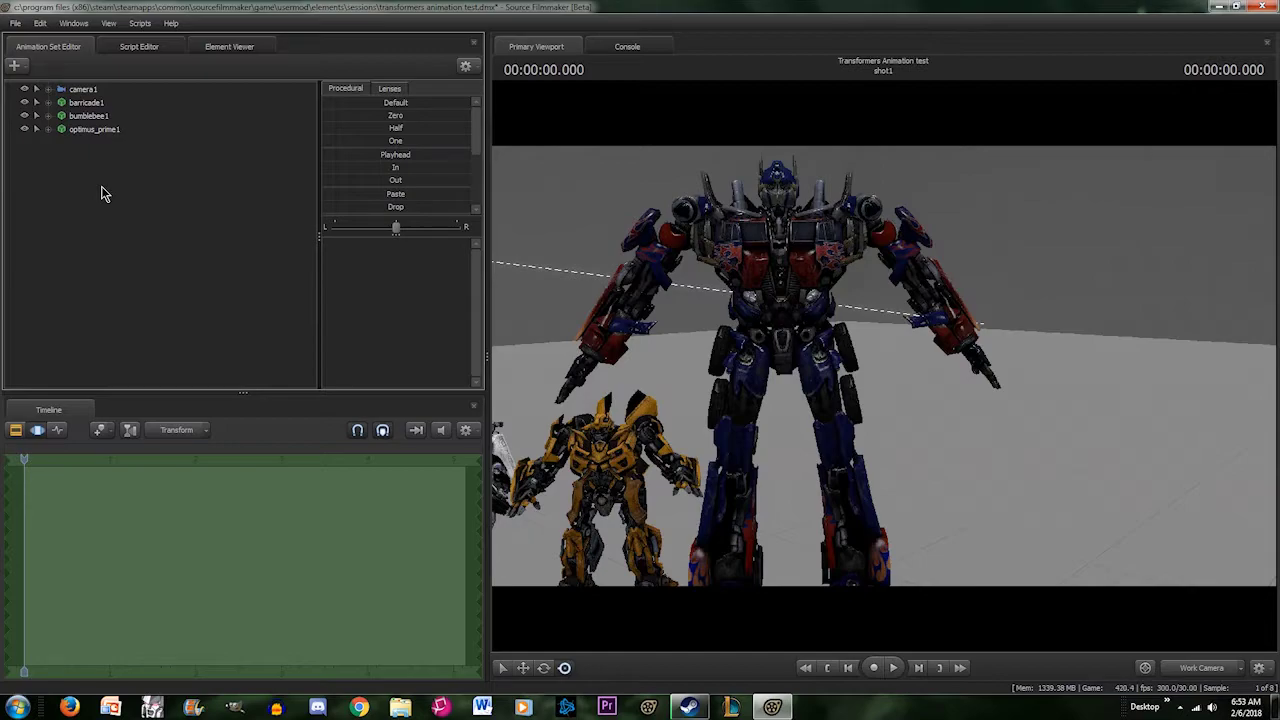
# - Switch to Steam and look through several pages of Source Filmmaker Workshop results for "rig" to see the available rig scripts
pyautogui.click(689, 707)
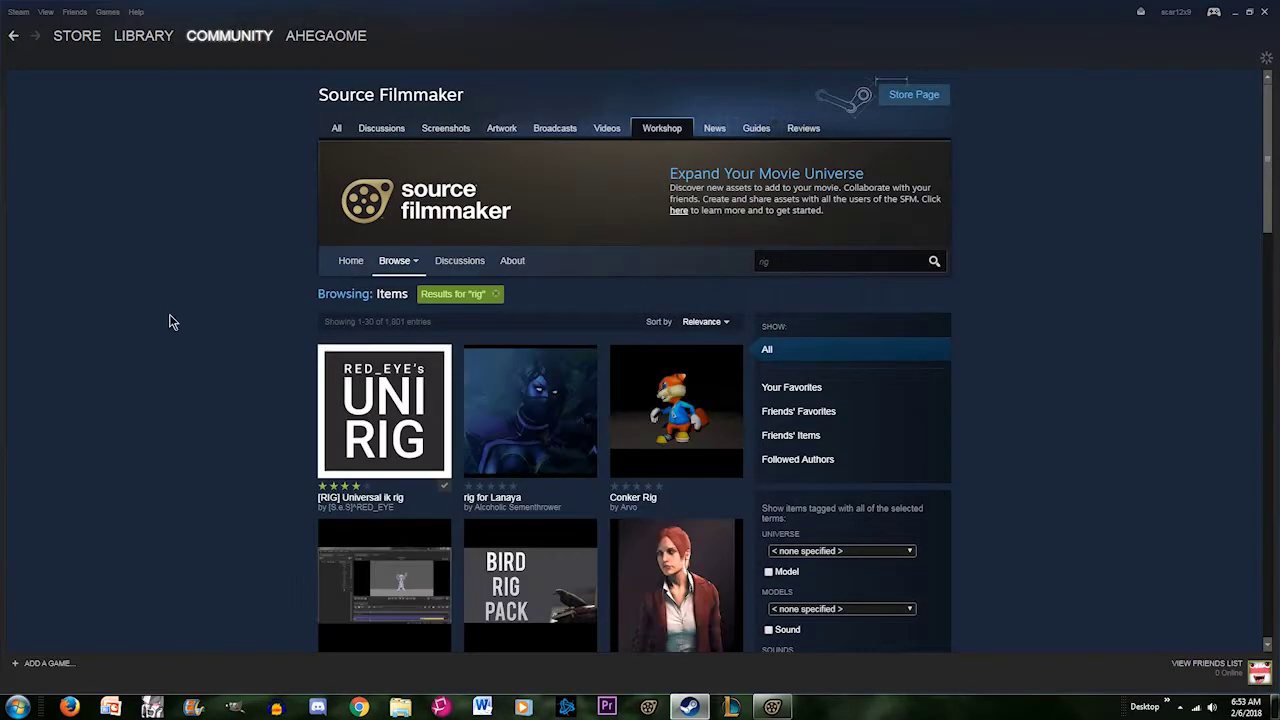
pyautogui.scroll(-2, 200, 365)
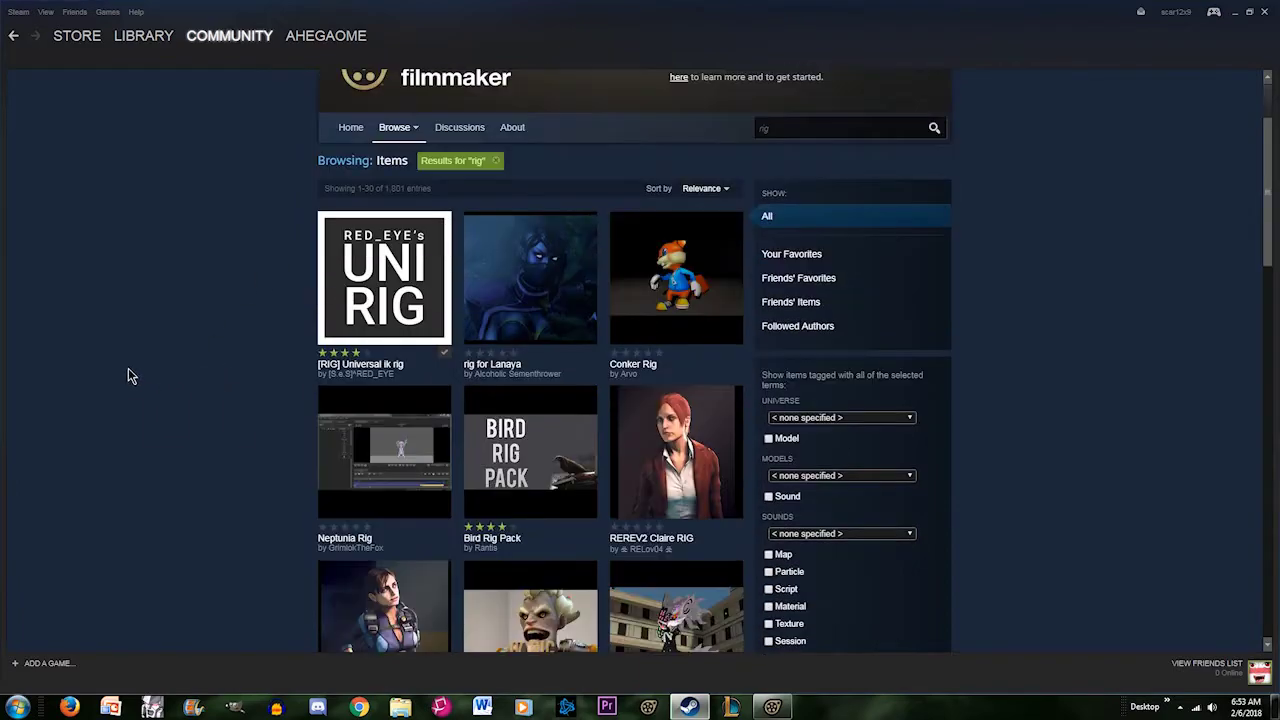
pyautogui.moveTo(397, 297)
pyautogui.scroll(-5, 240, 467)
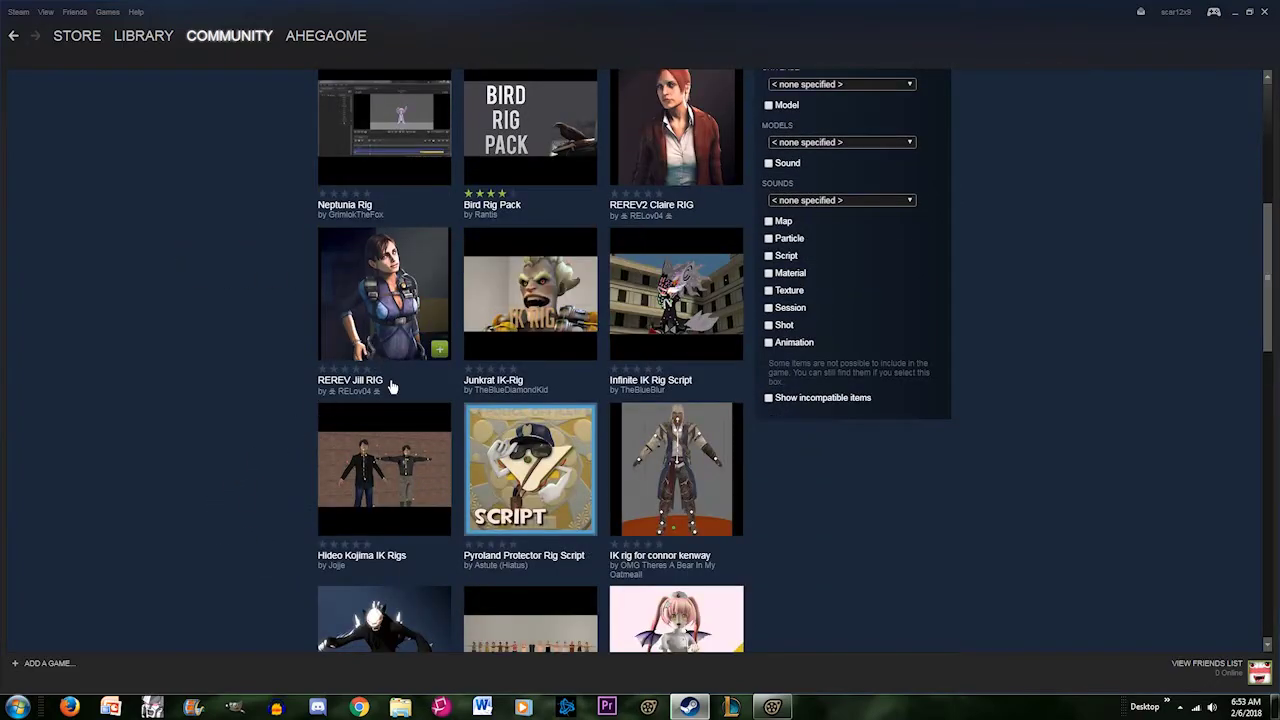
pyautogui.scroll(-5, 430, 380)
pyautogui.moveTo(425, 345)
pyautogui.scroll(-12, 425, 345)
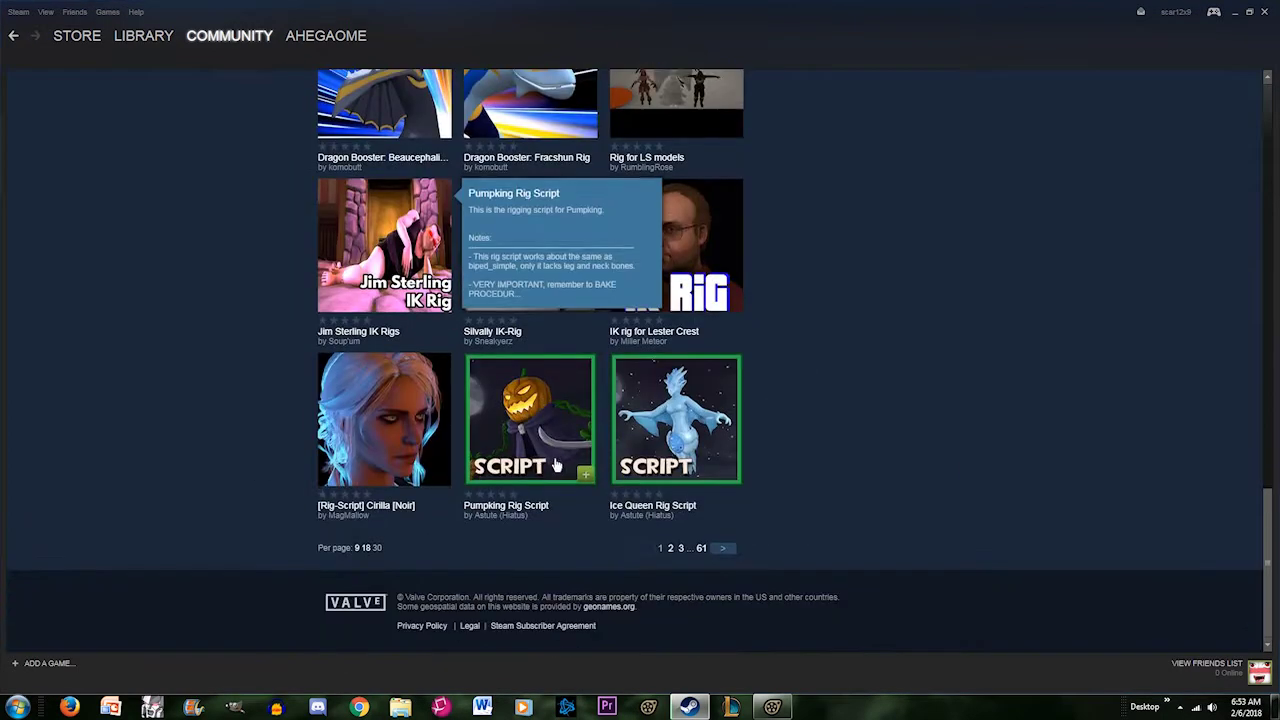
pyautogui.moveTo(456, 427)
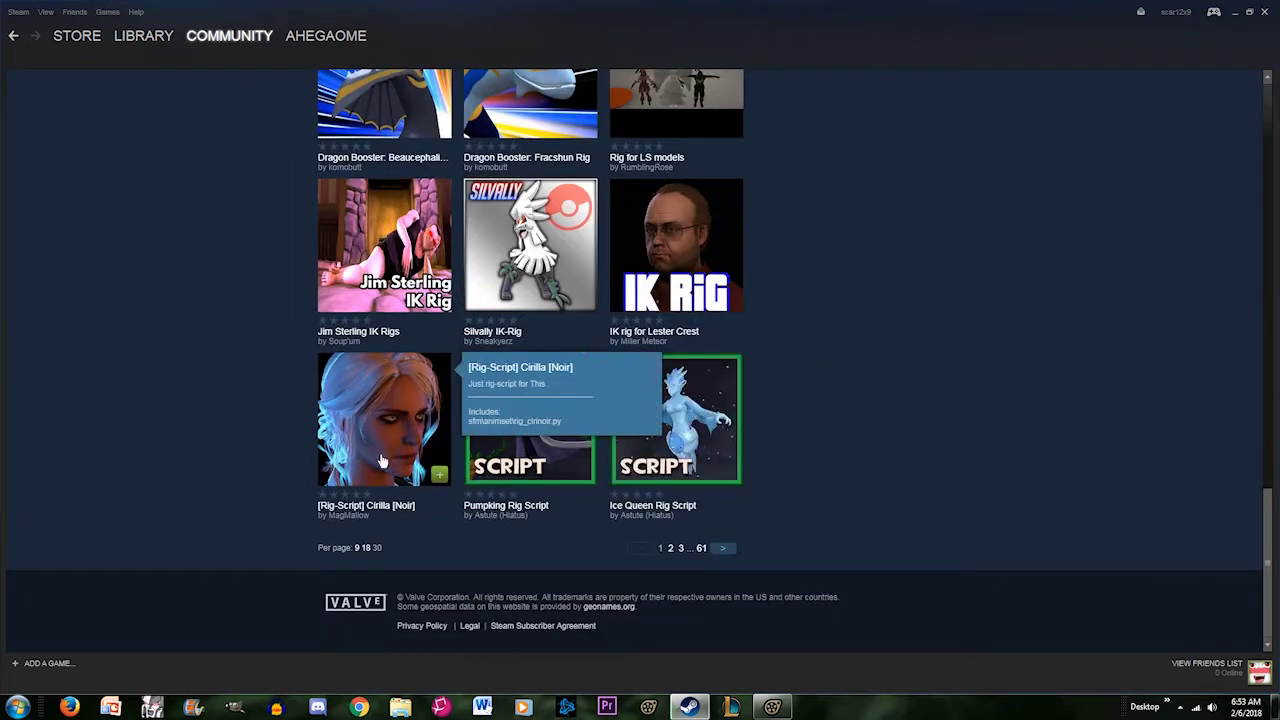
pyautogui.scroll(20, 420, 420)
pyautogui.moveTo(621, 396)
pyautogui.scroll(-20, 621, 396)
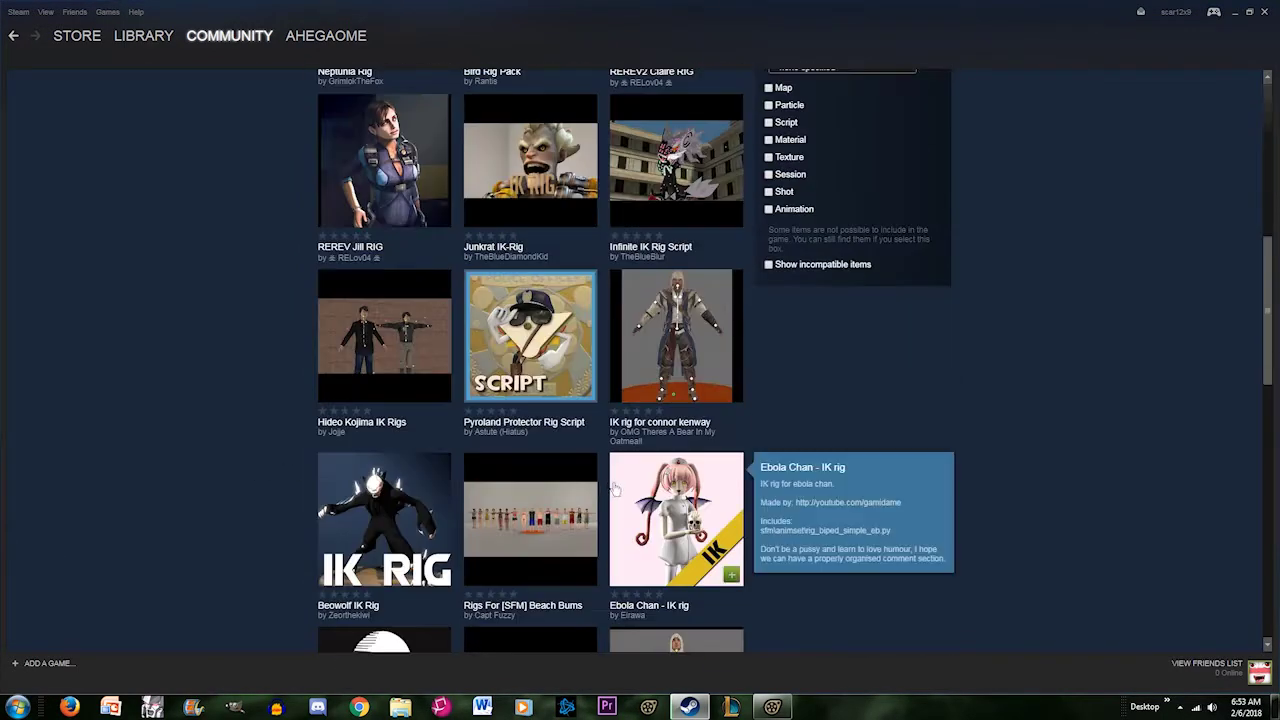
pyautogui.click(670, 548)
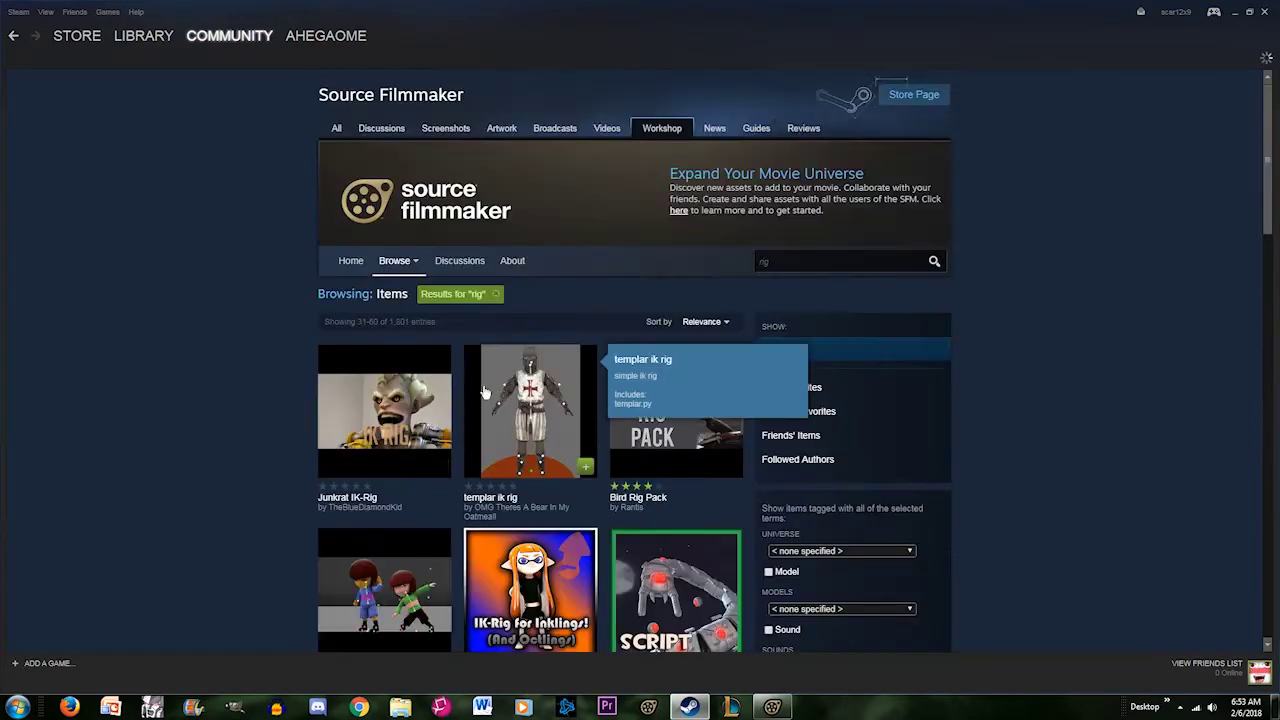
pyautogui.scroll(-18, 277, 486)
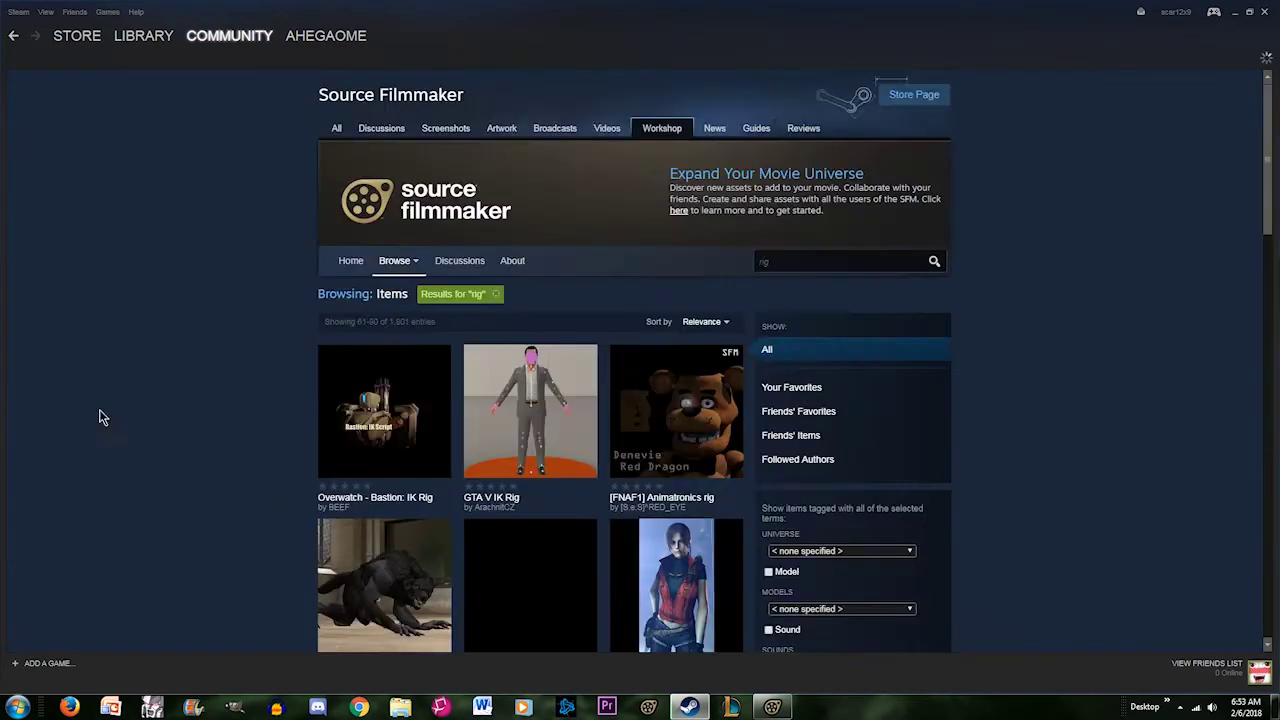
pyautogui.scroll(-2, 397, 311)
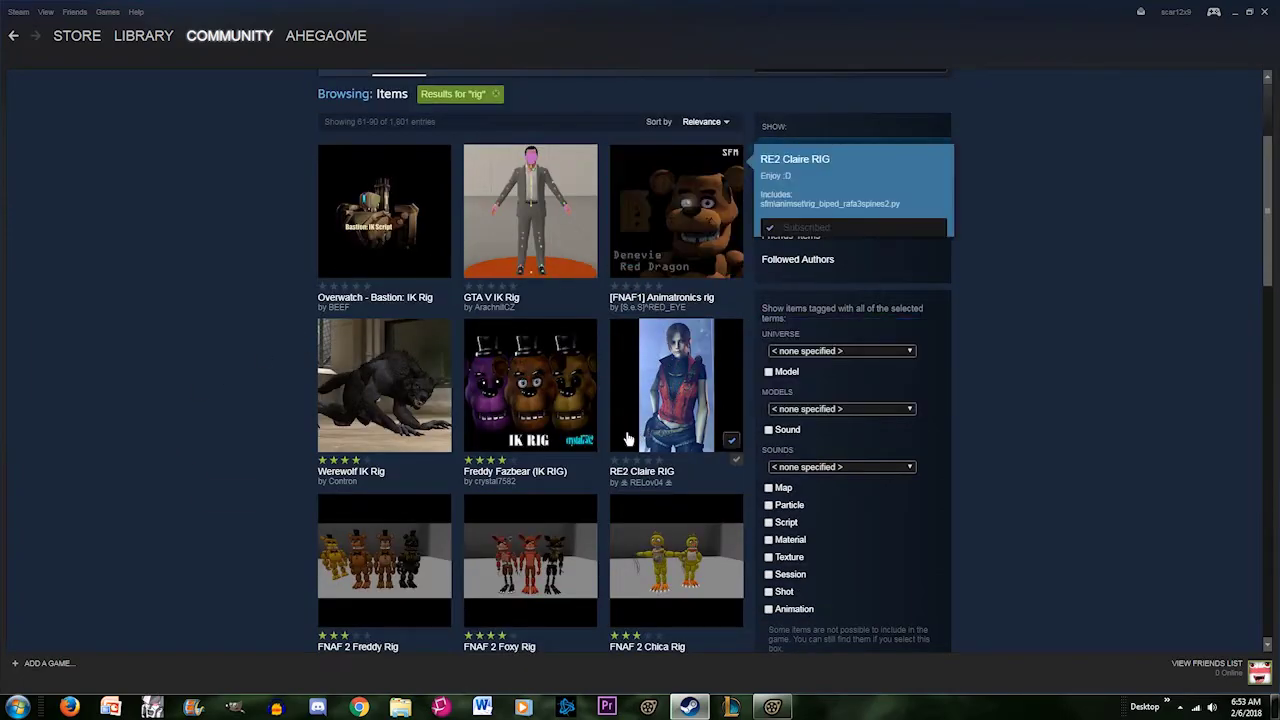
pyautogui.scroll(-10, 420, 452)
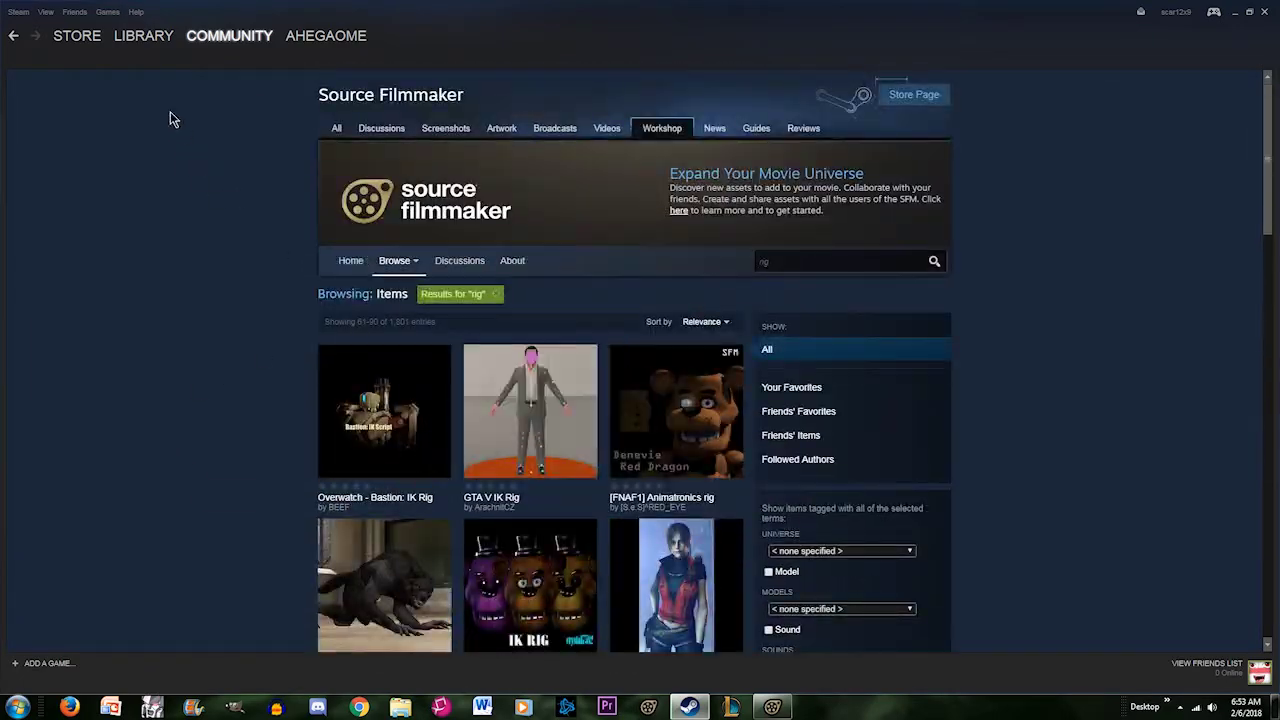
pyautogui.click(107, 12)
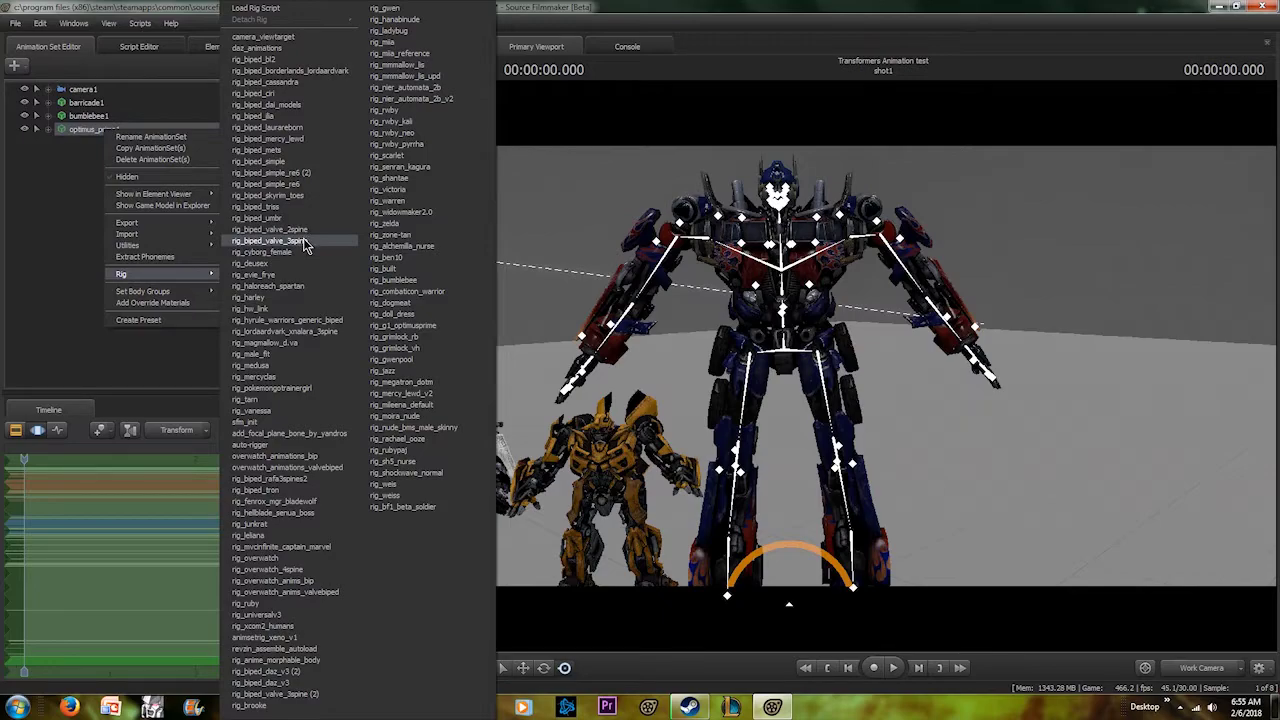
# - Apply the rig_biped_valve_3spine rig to optimus_prime1
pyautogui.click(302, 241)
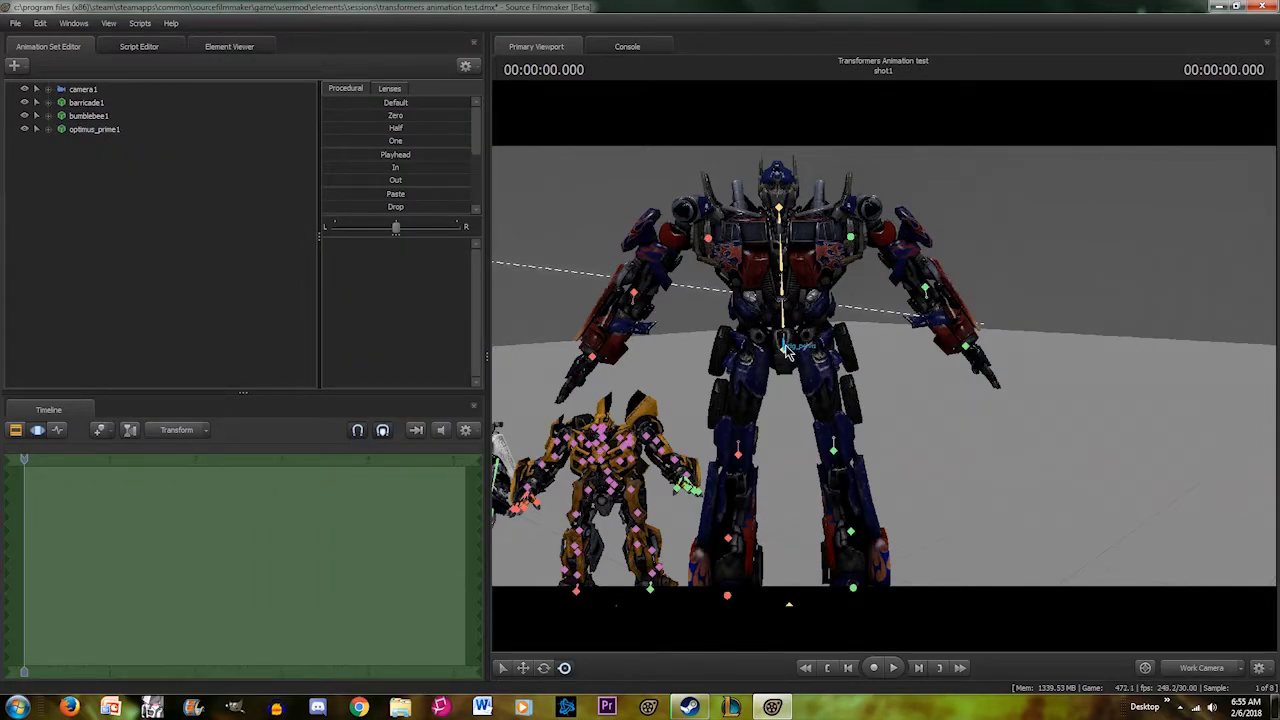
# - Lower Optimus Prime's rig_pelvis so the knees bend, and raise rig_hand_L to about shoulder height
pyautogui.click(785, 348)
pyautogui.moveTo(782, 348); pyautogui.dragTo(905, 354)
pyautogui.keyDown('ctrl'); pyautogui.click(877, 302); pyautogui.keyUp('ctrl')
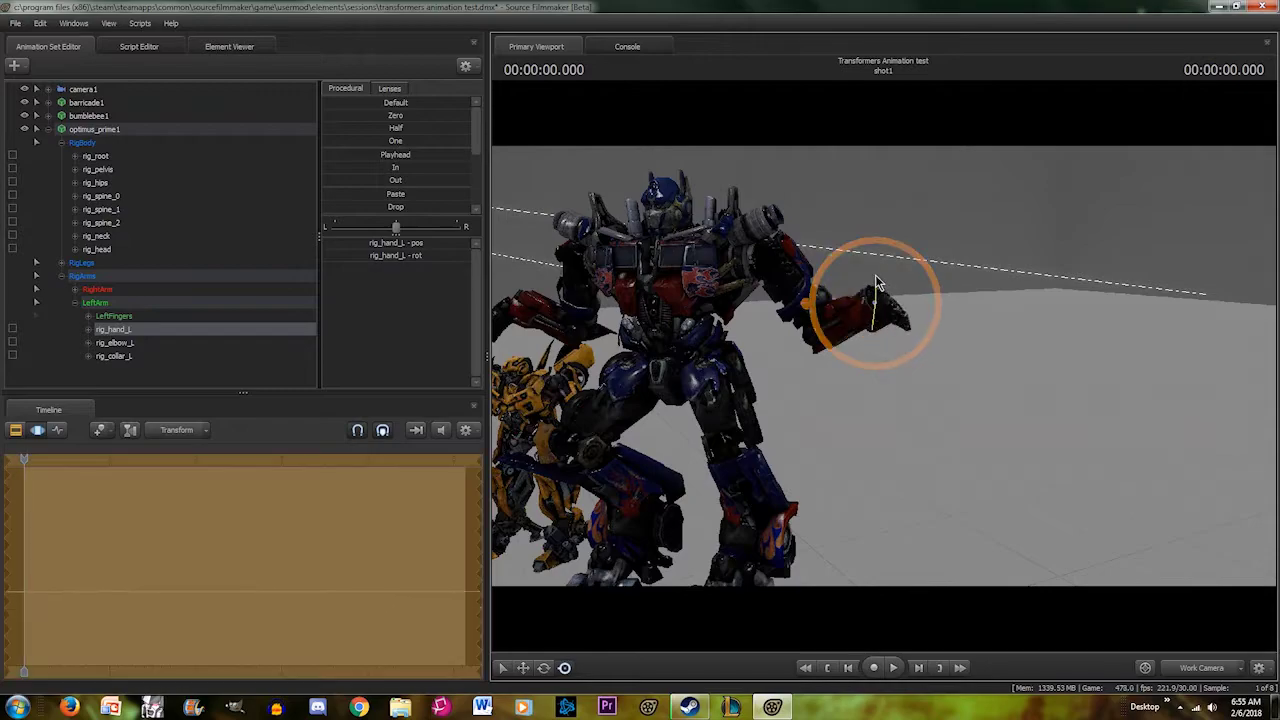
pyautogui.moveTo(876, 312); pyautogui.dragTo(860, 221)
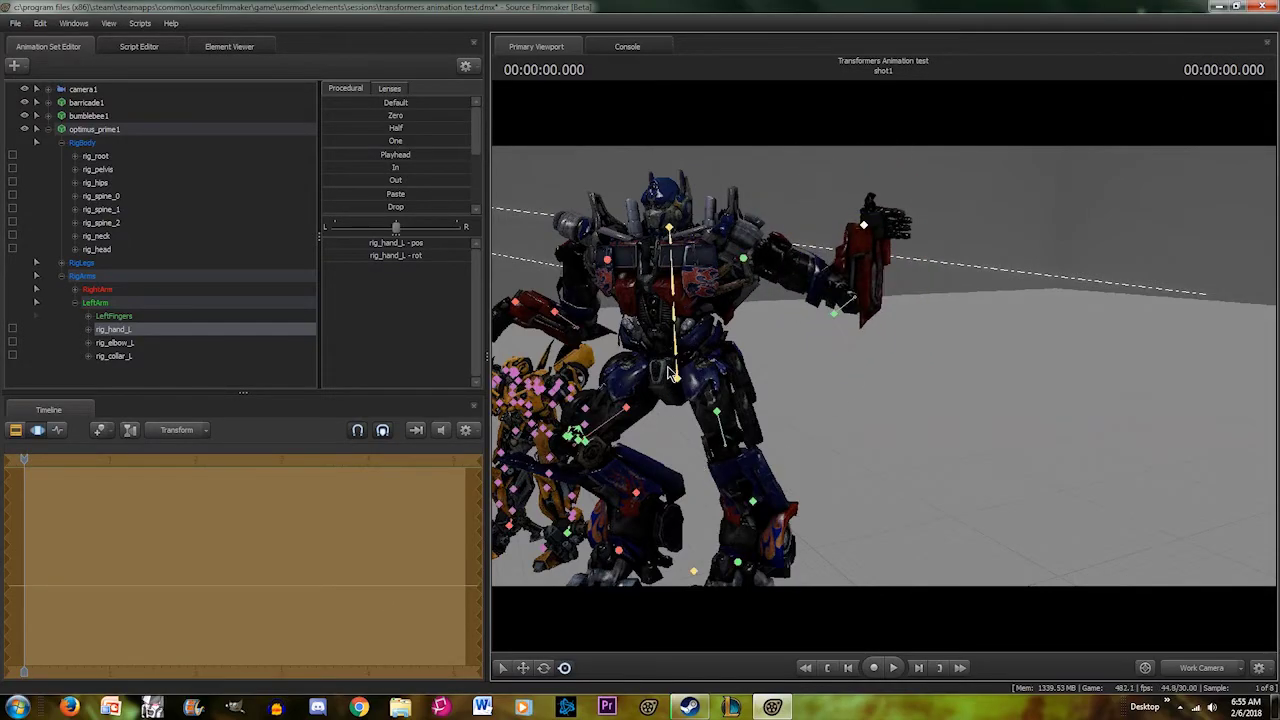
# - Lift Optimus Prime off the ground with rig_pelvis, and bring him back down to a standing pose on the floor
pyautogui.keyDown('ctrl'); pyautogui.click(674, 369); pyautogui.keyUp('ctrl')
pyautogui.moveTo(714, 311); pyautogui.dragTo(652, 330)
pyautogui.moveTo(869, 374); pyautogui.dragTo(840, 430)
pyautogui.press('s')
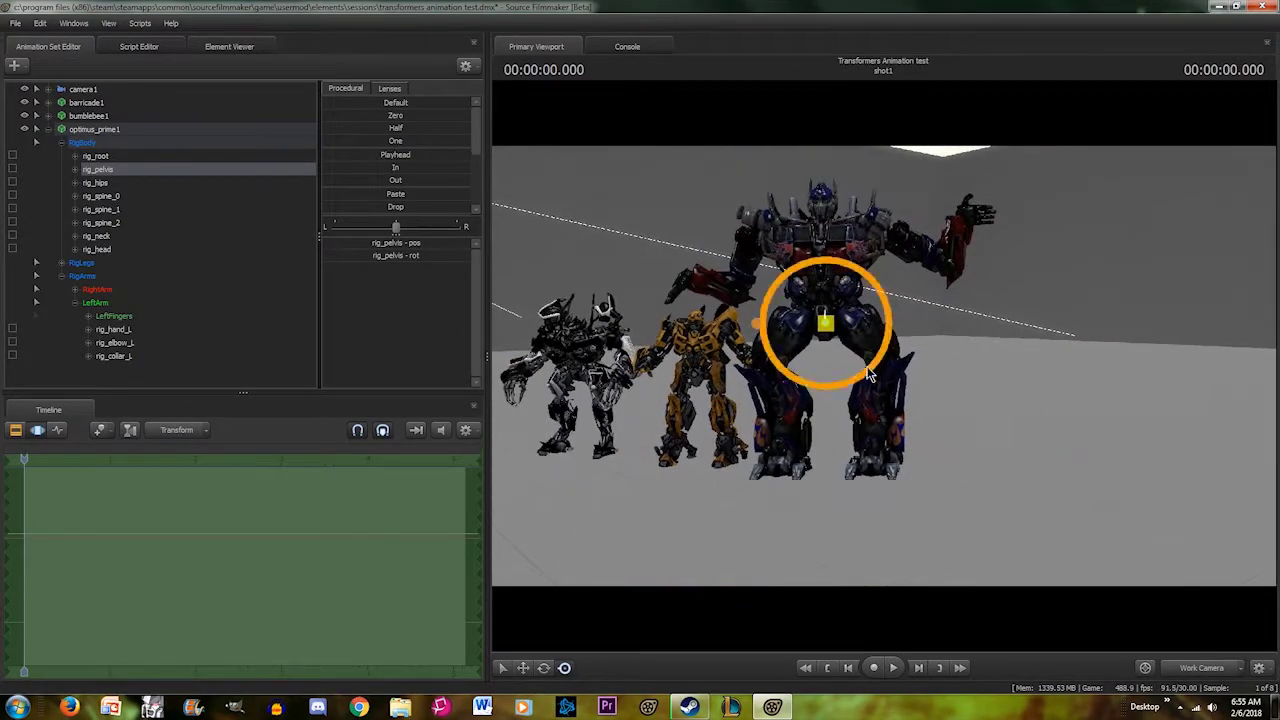
pyautogui.moveTo(830, 334); pyautogui.dragTo(826, 247)
pyautogui.moveTo(890, 308); pyautogui.dragTo(890, 218)
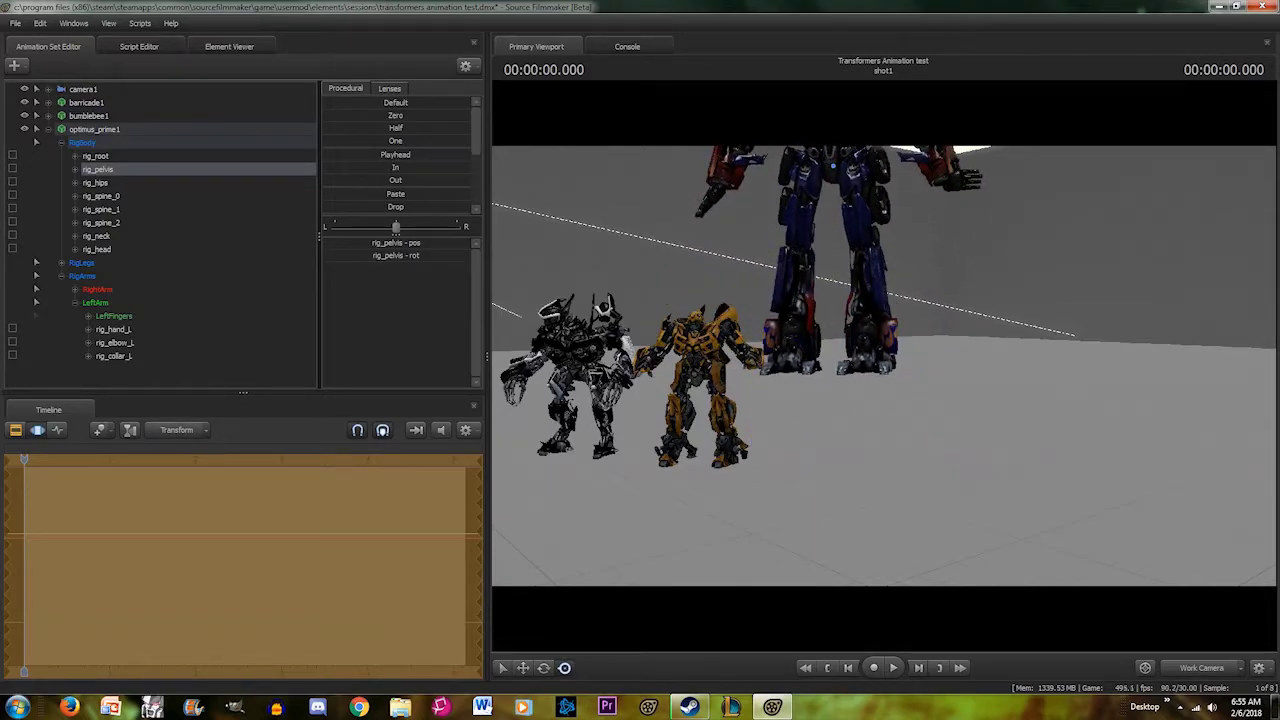
pyautogui.moveTo(833, 166); pyautogui.dragTo(829, 281)
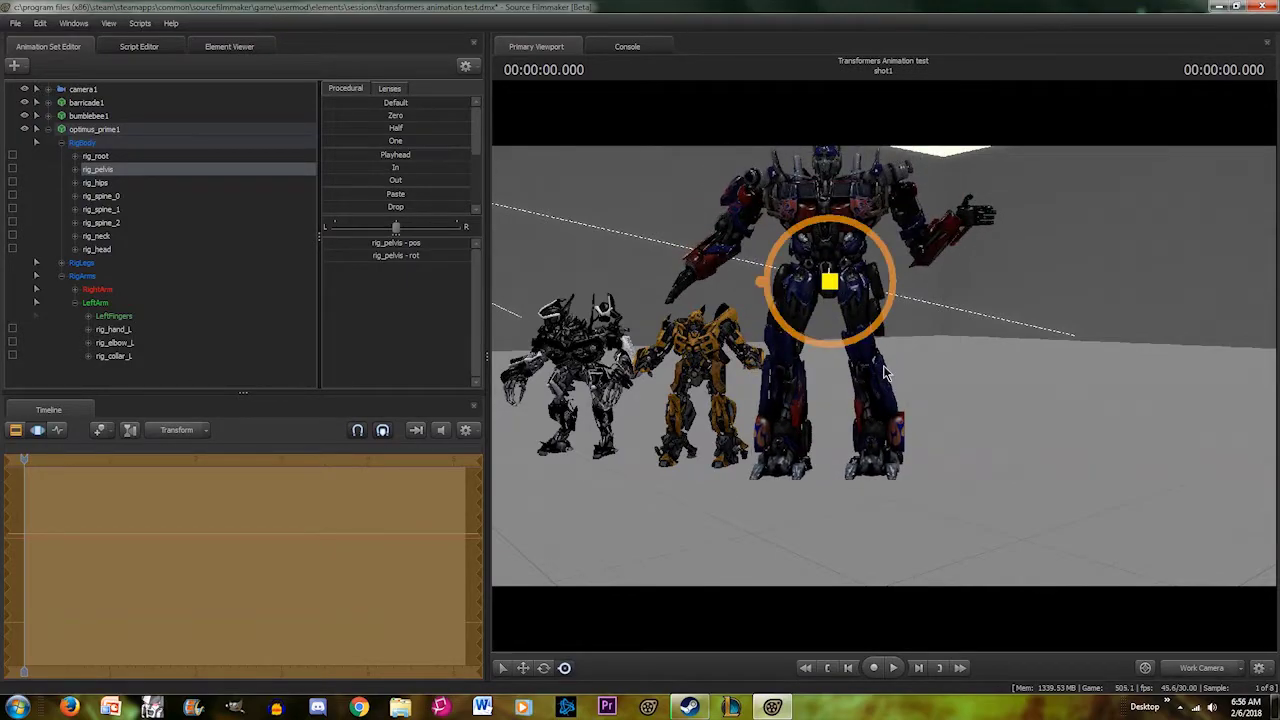
# - Lower Optimus Prime's rig_hand_L so the left arm hangs at his side, and clear the selection
pyautogui.click(48, 129)
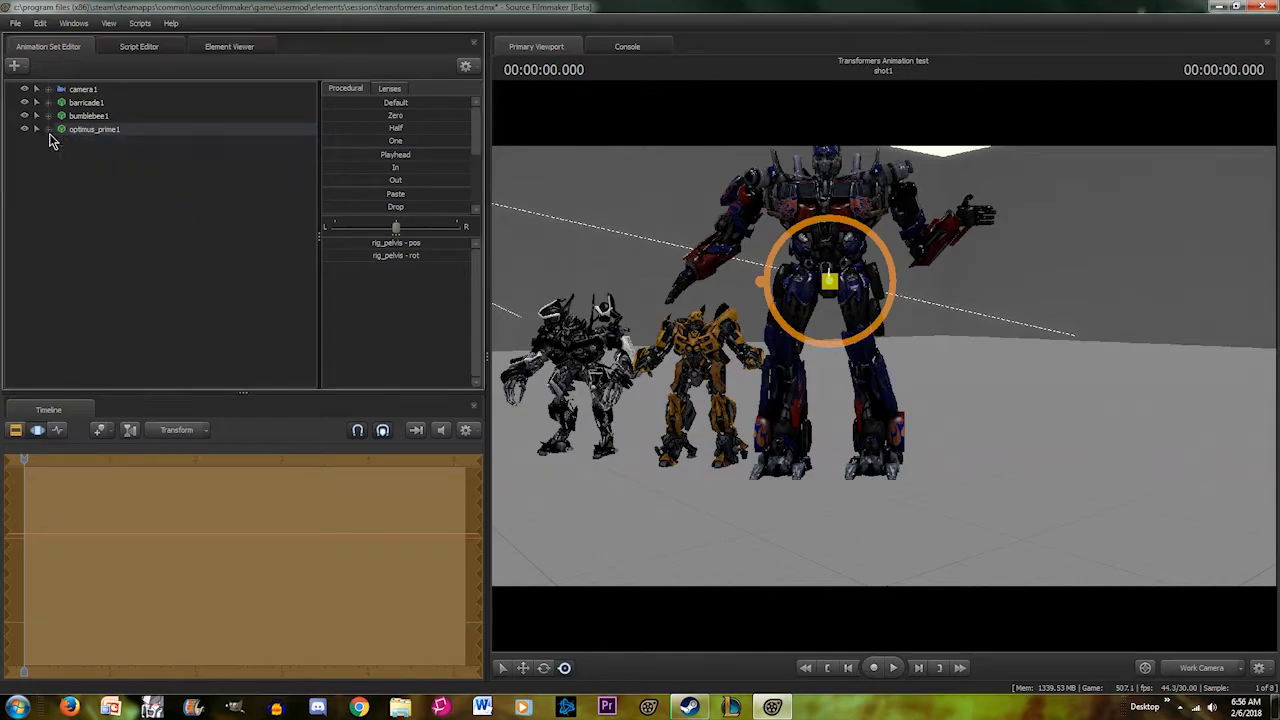
pyautogui.moveTo(884, 365)
pyautogui.mouseDown()
pyautogui.moveTo(886, 377)
pyautogui.moveTo(882, 367)
pyautogui.mouseUp()
pyautogui.press('s')
pyautogui.press('a')
pyautogui.press('w')
pyautogui.moveTo(830, 400); pyautogui.dragTo(884, 373)
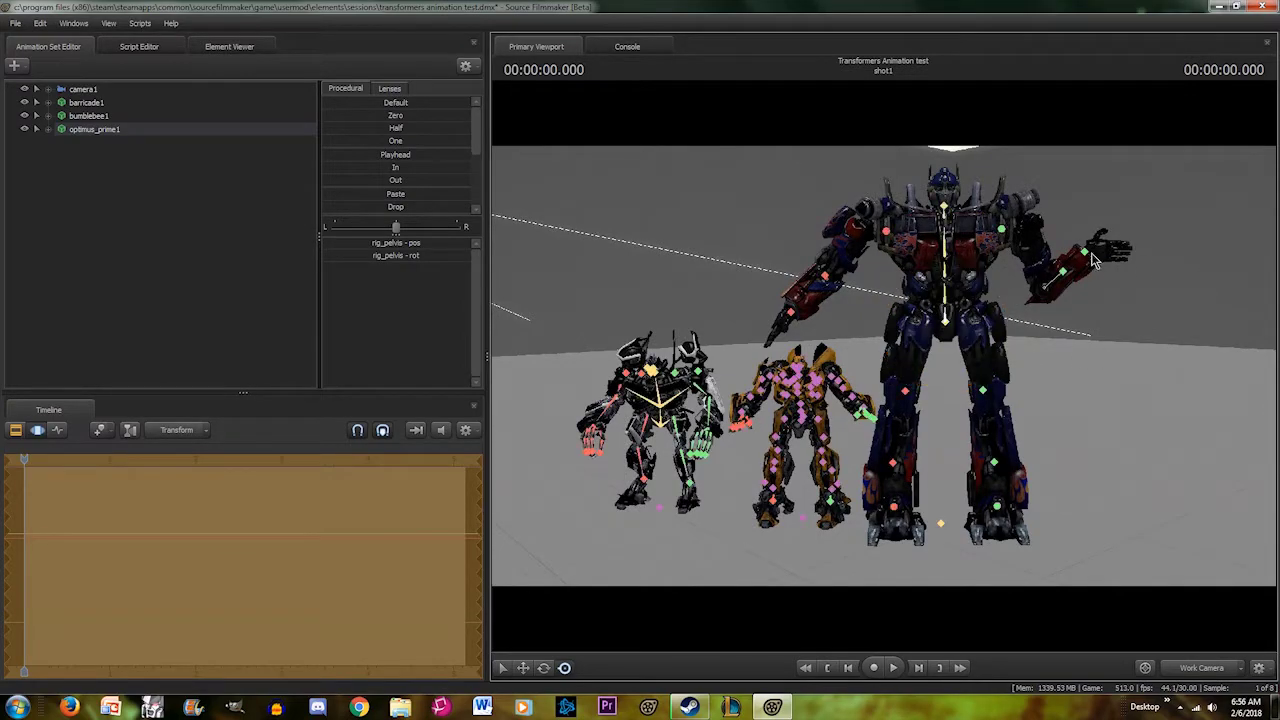
pyautogui.keyDown('ctrl'); pyautogui.click(1088, 254); pyautogui.keyUp('ctrl')
pyautogui.moveTo(1085, 255); pyautogui.dragTo(1072, 320)
pyautogui.moveTo(1081, 386); pyautogui.dragTo(1055, 394)
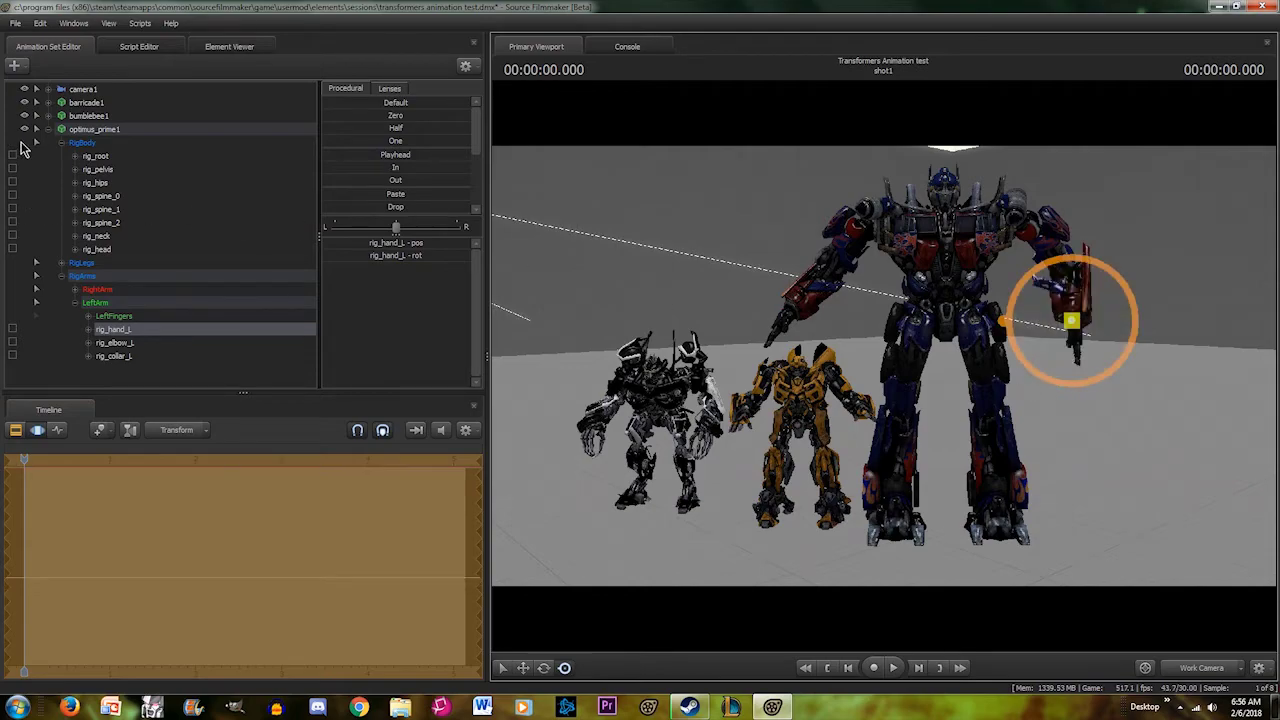
pyautogui.click(47, 129)
pyautogui.click(140, 203)
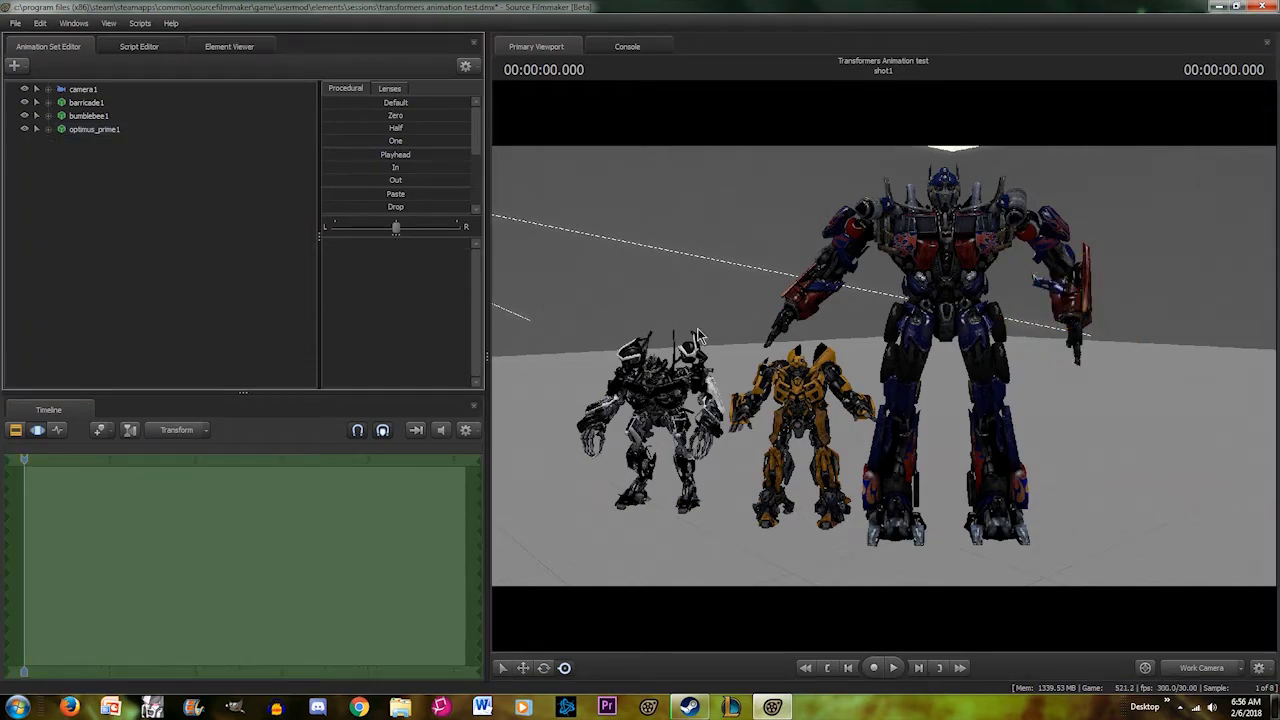
# - Move Optimus Prime's rig_pelvis down and back up to bend and straighten the legs with the feet planted
pyautogui.keyDown('ctrl'); pyautogui.click(958, 328); pyautogui.keyUp('ctrl')
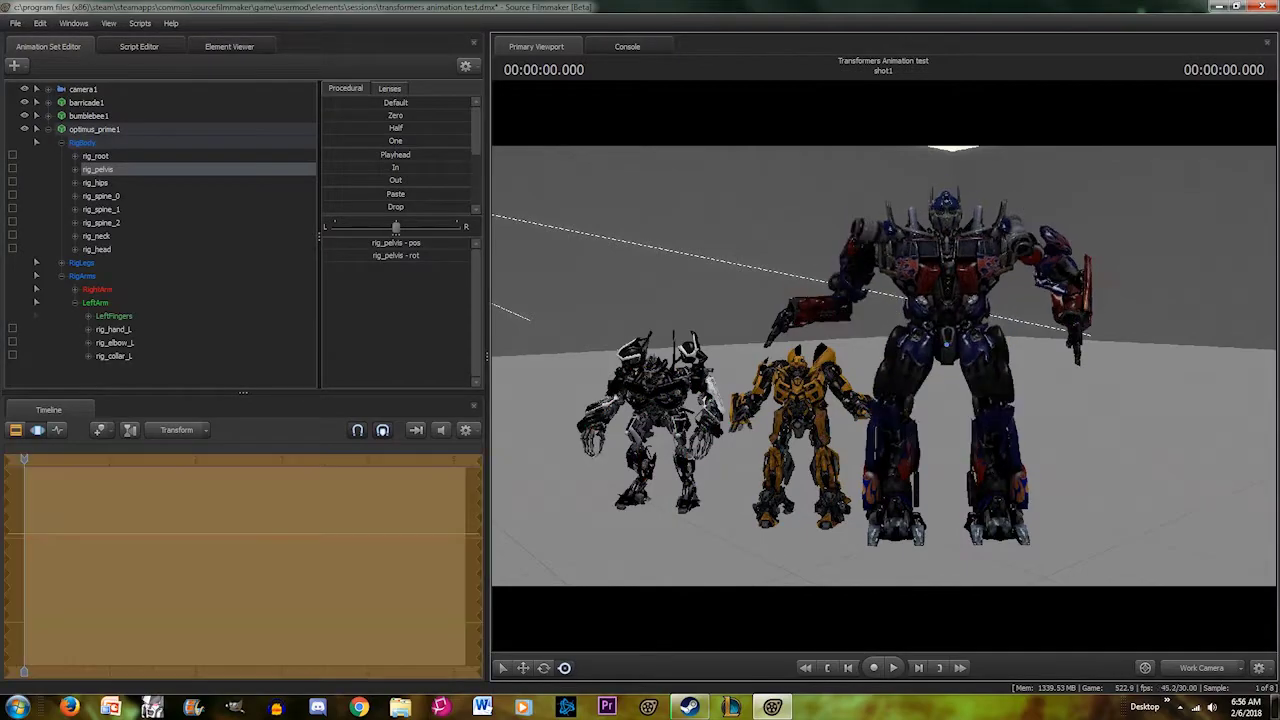
pyautogui.click(48, 131)
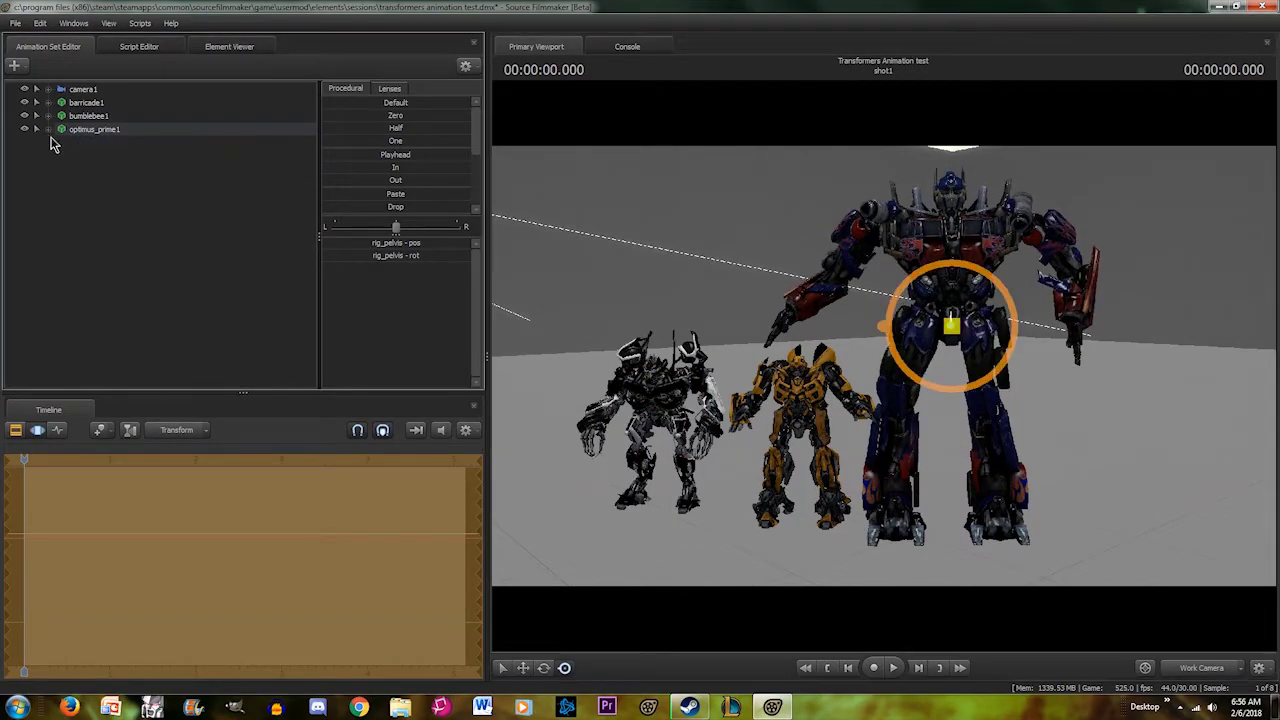
pyautogui.click(145, 252)
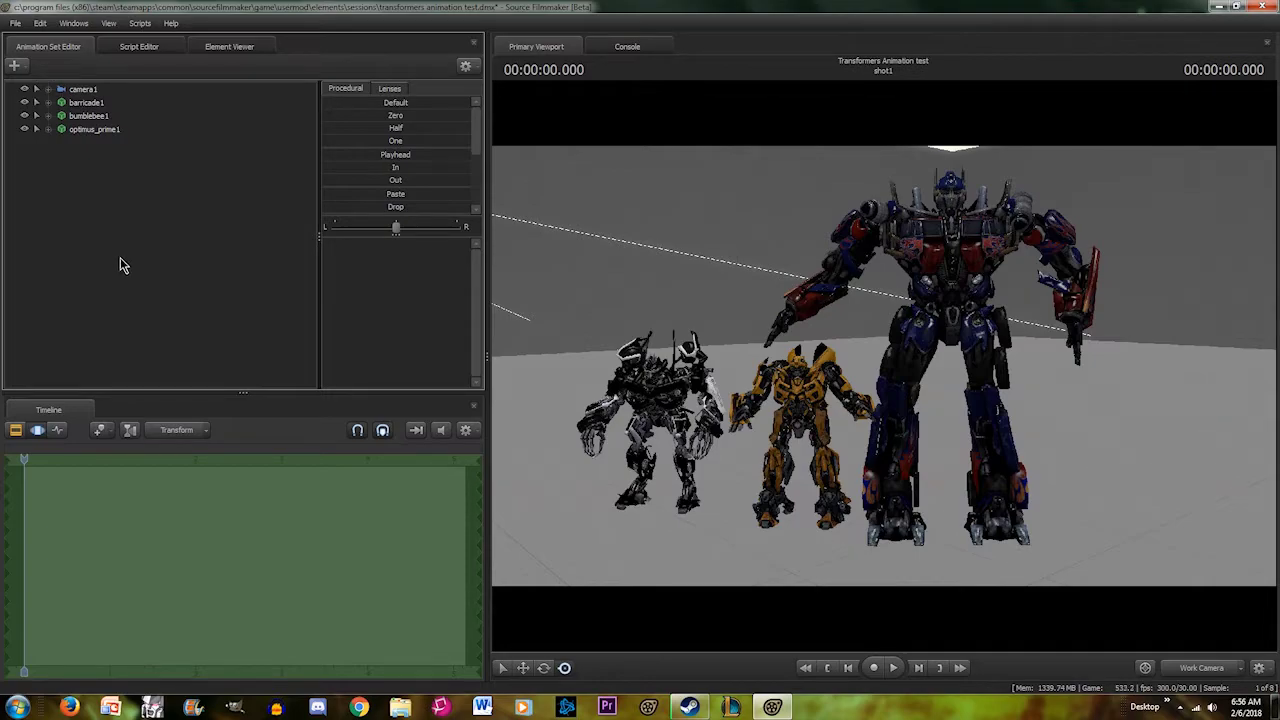
pyautogui.press('ctrl')
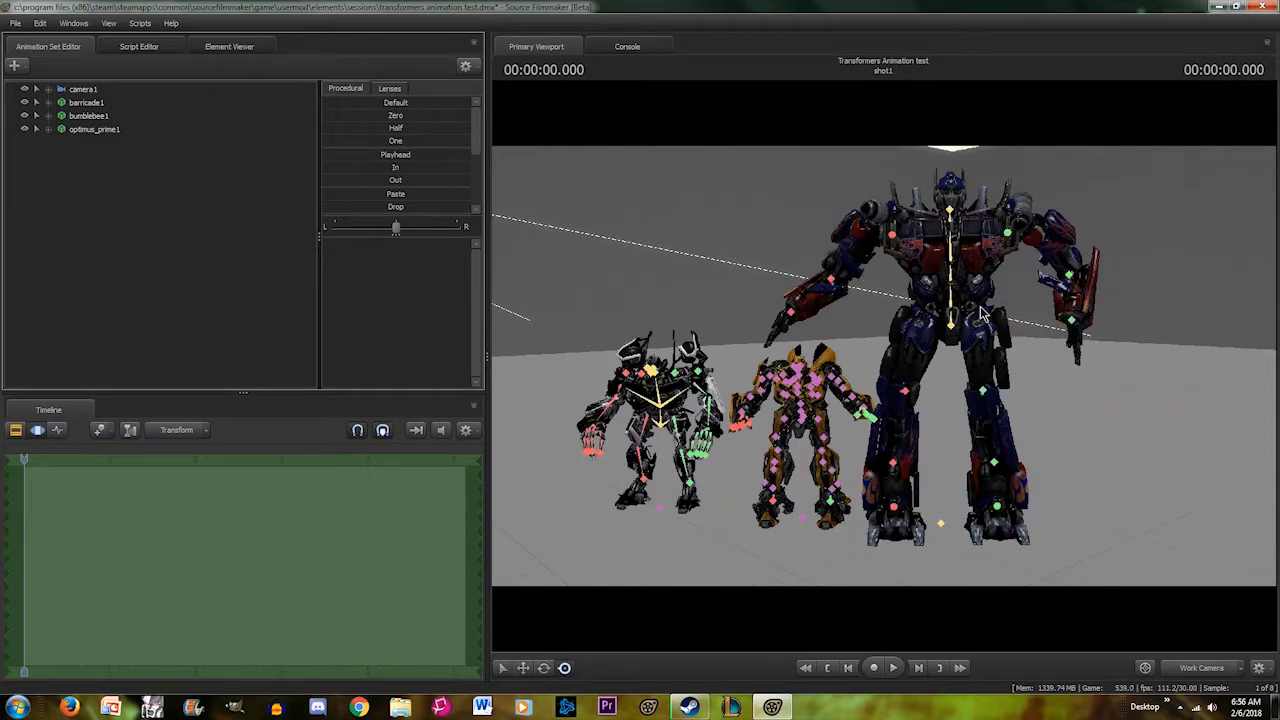
pyautogui.click(953, 322)
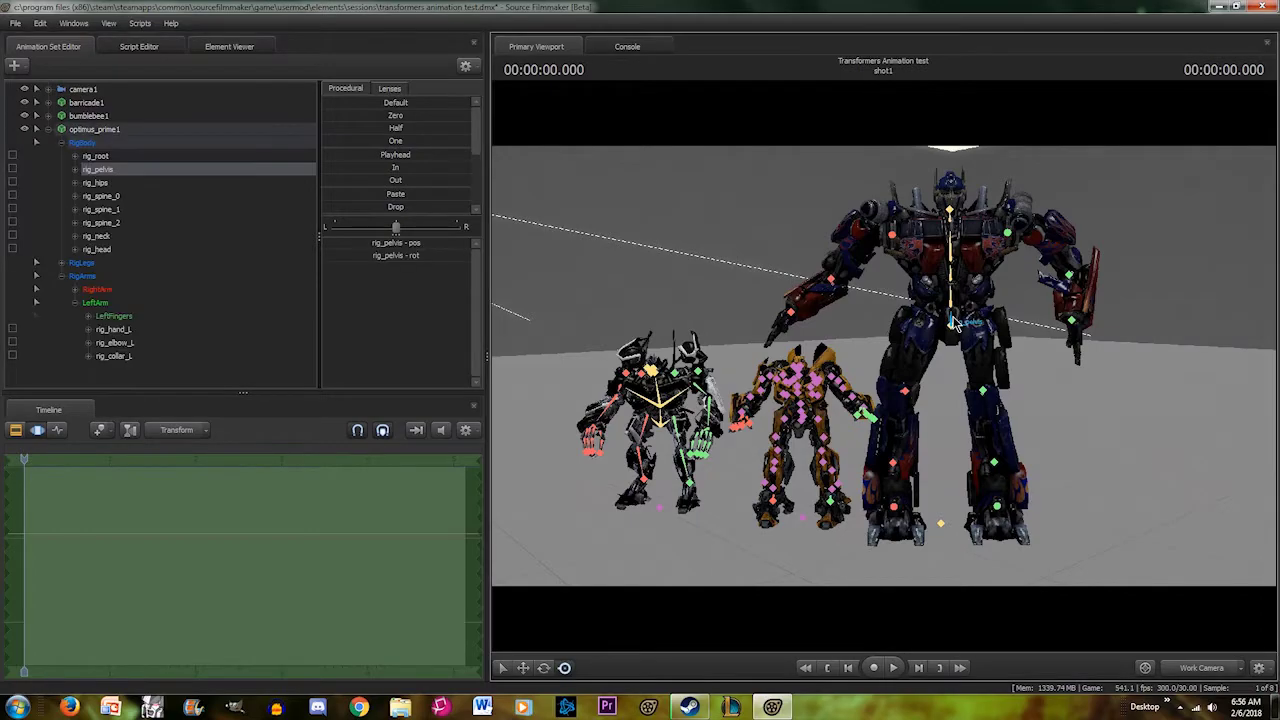
pyautogui.moveTo(951, 315); pyautogui.dragTo(946, 313)
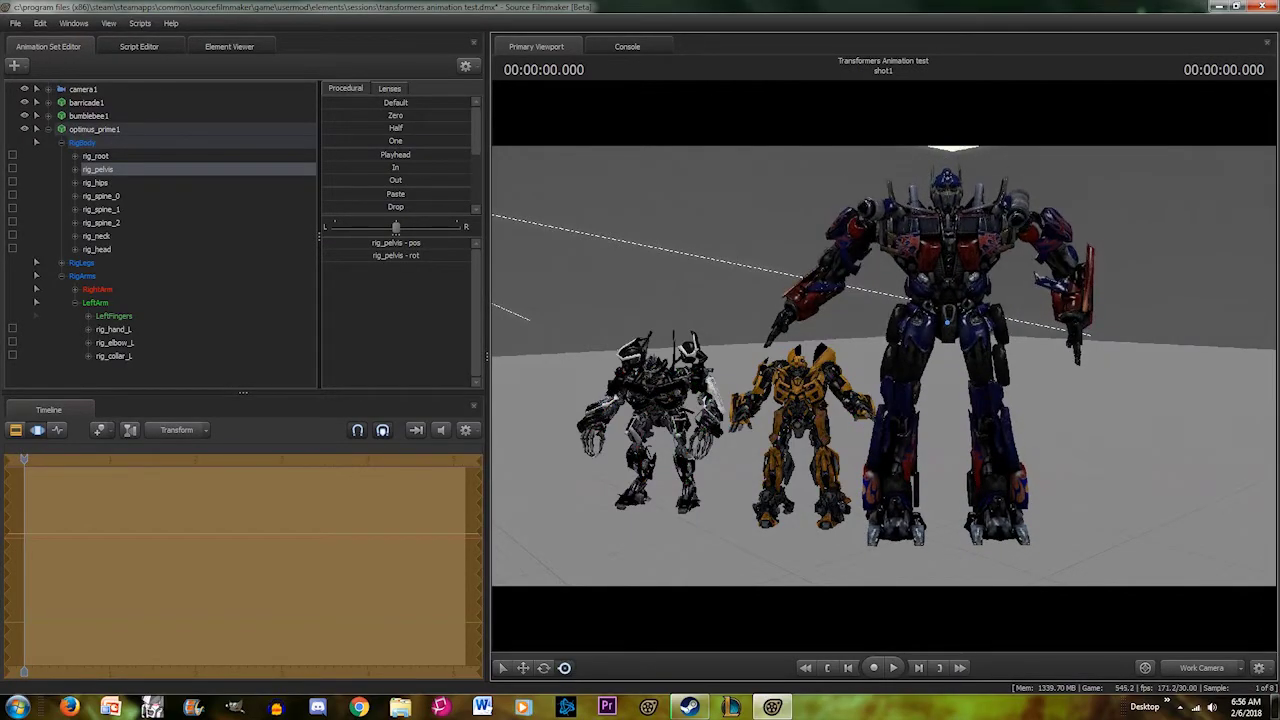
# - Shift Optimus Prime's rig_pelvis sideways and back to the middle so the legs bend while hands and feet stay planted
pyautogui.click(36, 130)
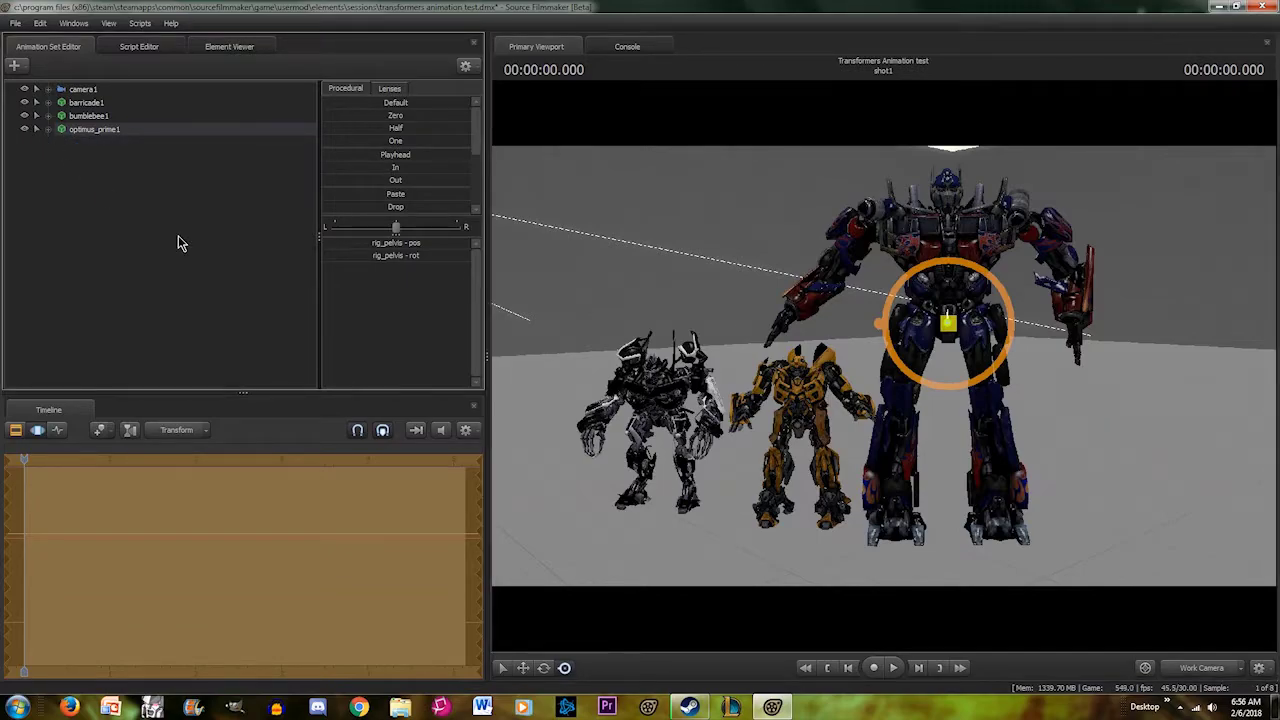
pyautogui.press('ctrl')
pyautogui.click(951, 320)
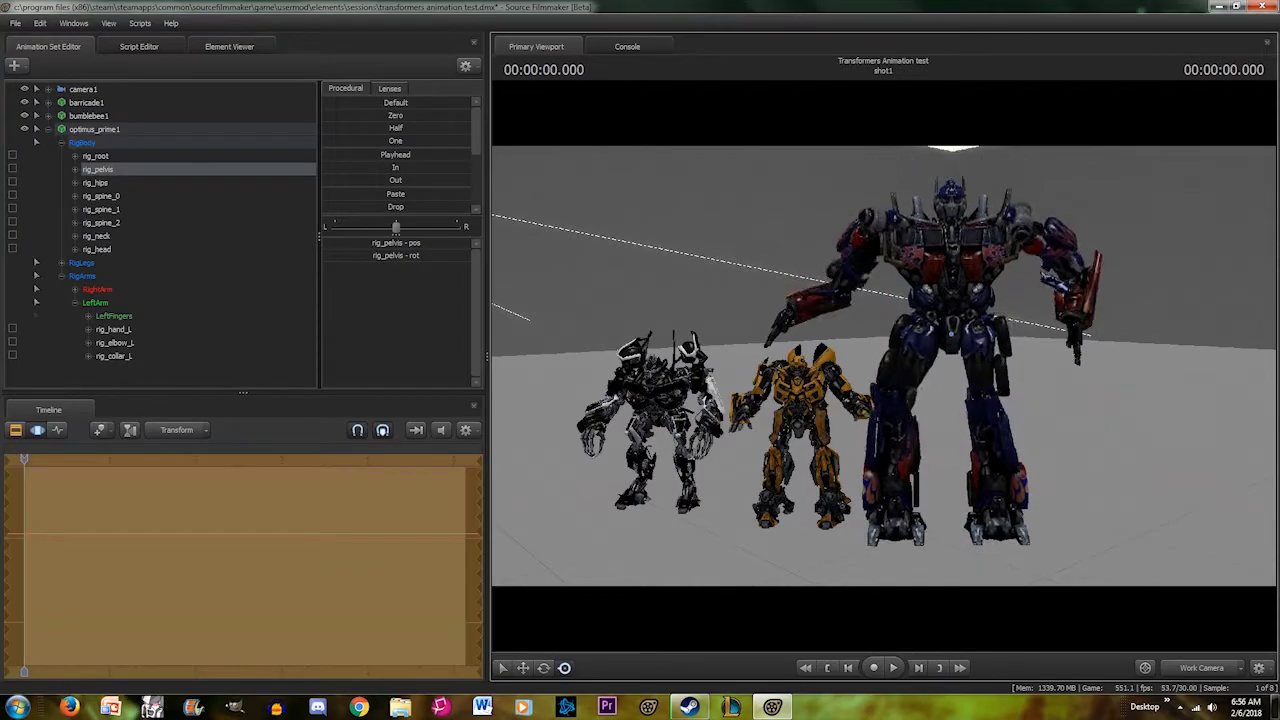
pyautogui.moveTo(950, 309); pyautogui.dragTo(884, 372)
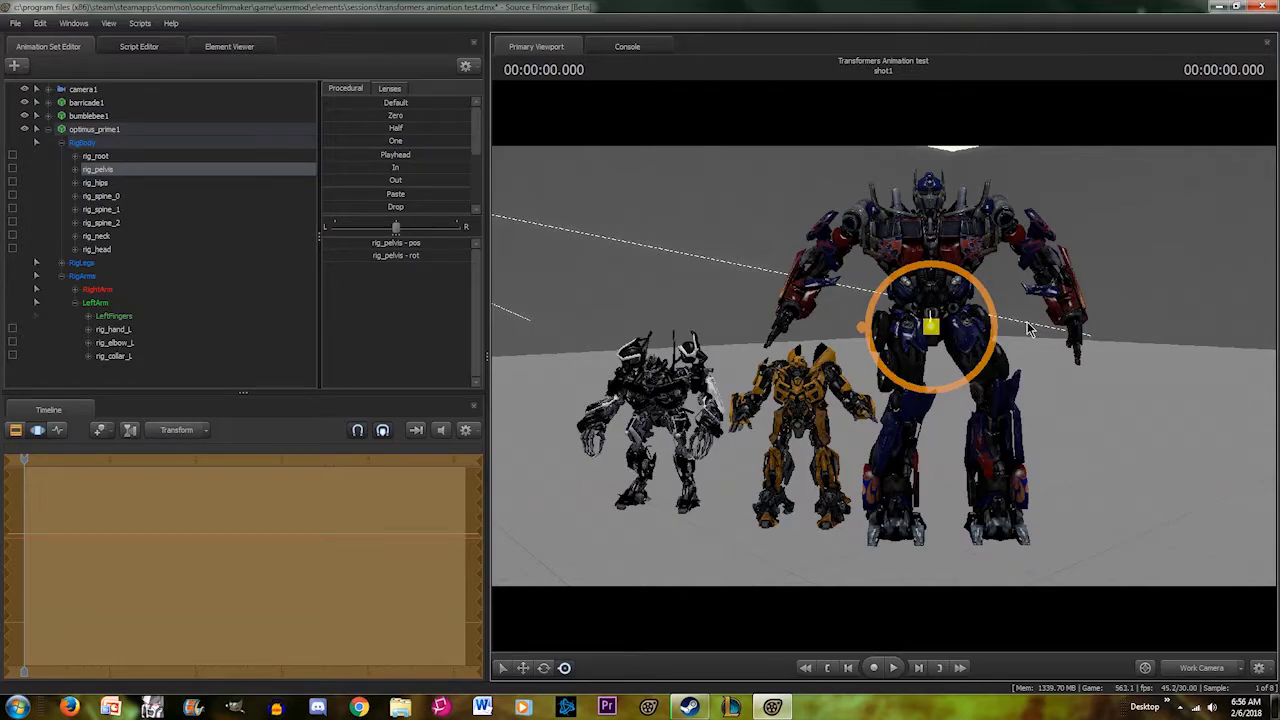
pyautogui.moveTo(931, 326)
pyautogui.mouseDown()
pyautogui.moveTo(927, 244)
pyautogui.moveTo(931, 346)
pyautogui.moveTo(946, 322)
pyautogui.mouseUp()
# - Move the Hips bone of the unrigged Bumblebee model to show how the whole body moves with it
pyautogui.press('w')
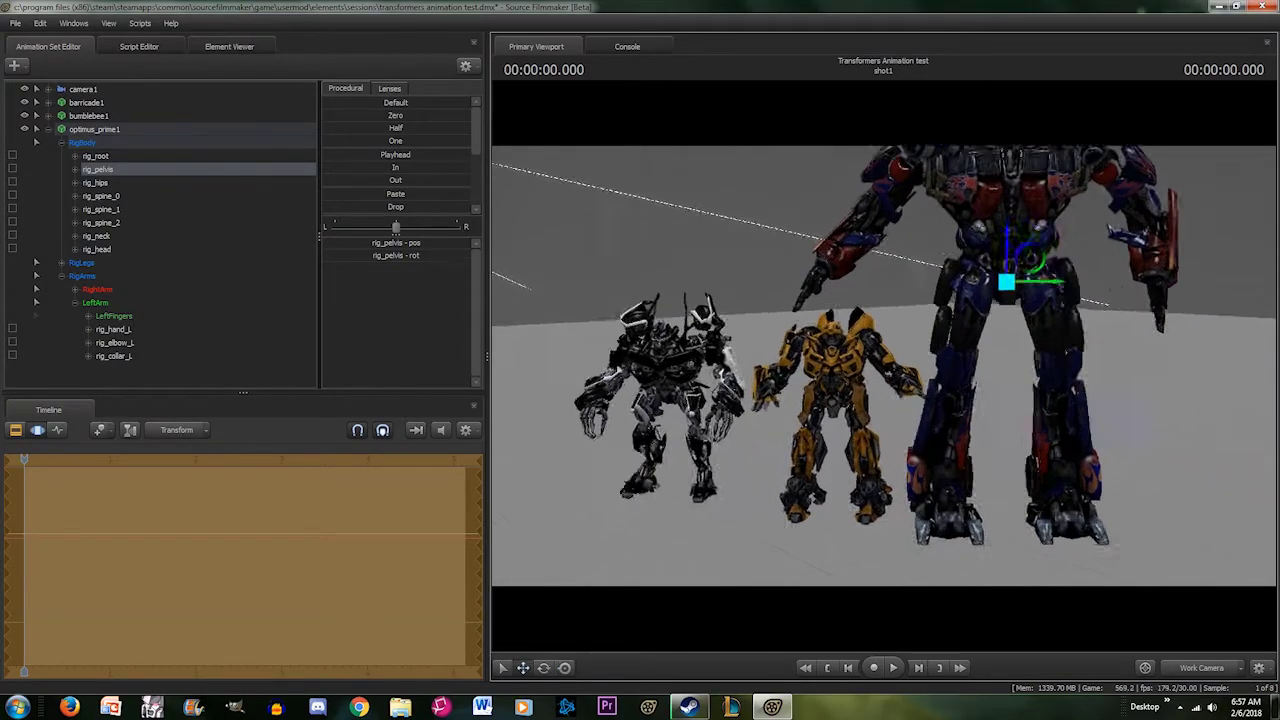
pyautogui.press('w')
pyautogui.moveTo(898, 365); pyautogui.dragTo(848, 415)
pyautogui.press('ctrl')
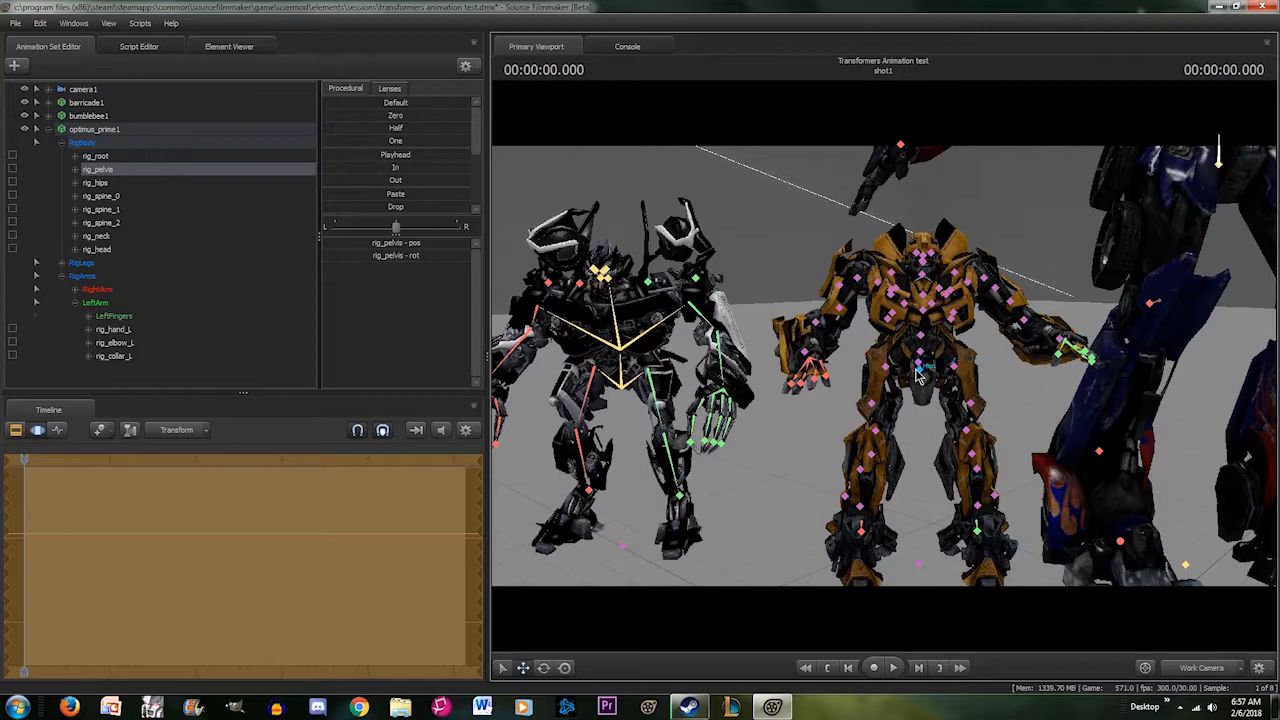
pyautogui.click(918, 372)
pyautogui.moveTo(910, 369); pyautogui.dragTo(920, 354)
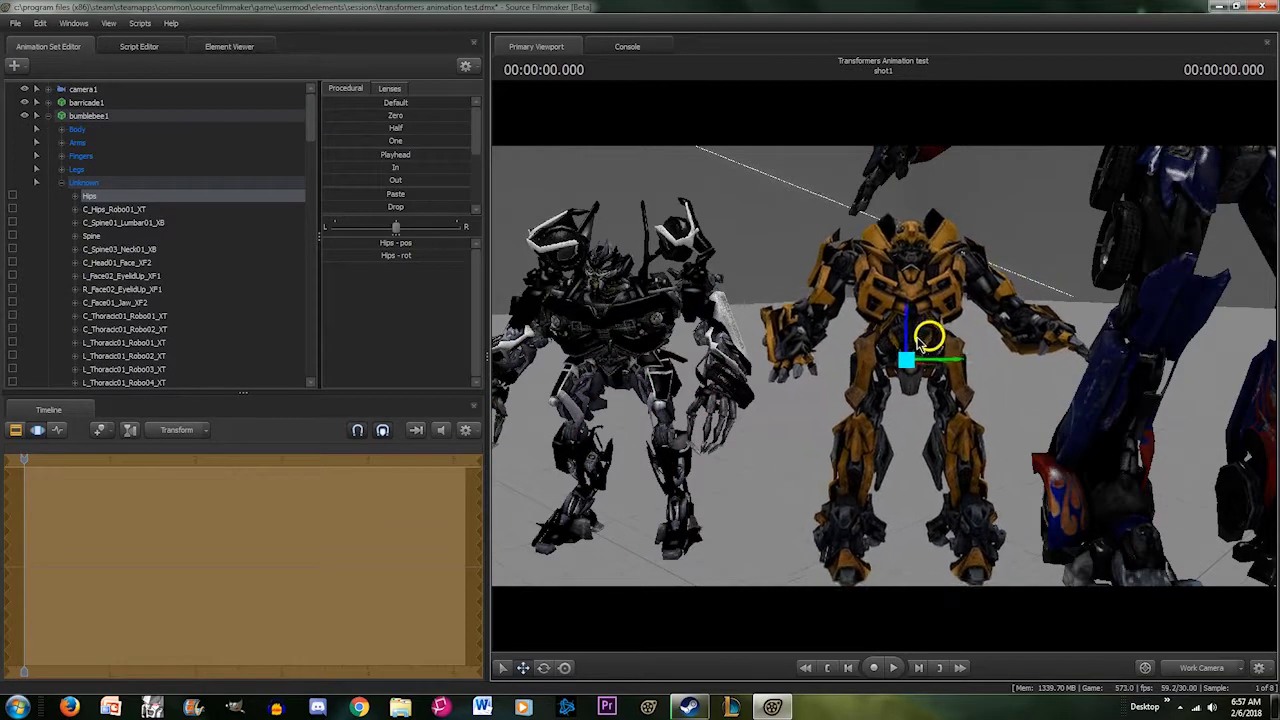
# - Collapse the bumblebee1 and optimus_prime1 animation sets and examine the rig scripts available for bumblebee1
pyautogui.click(58, 120)
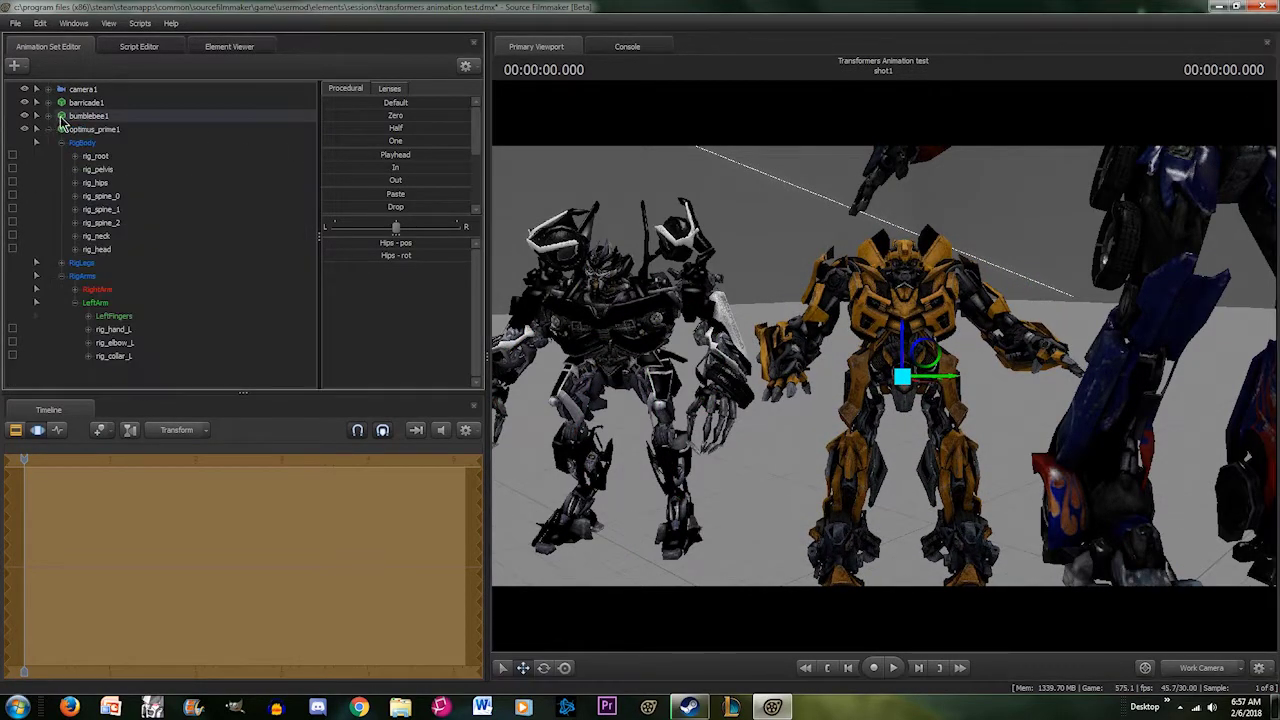
pyautogui.rightClick(69, 116)
pyautogui.click(48, 129)
pyautogui.rightClick(80, 114)
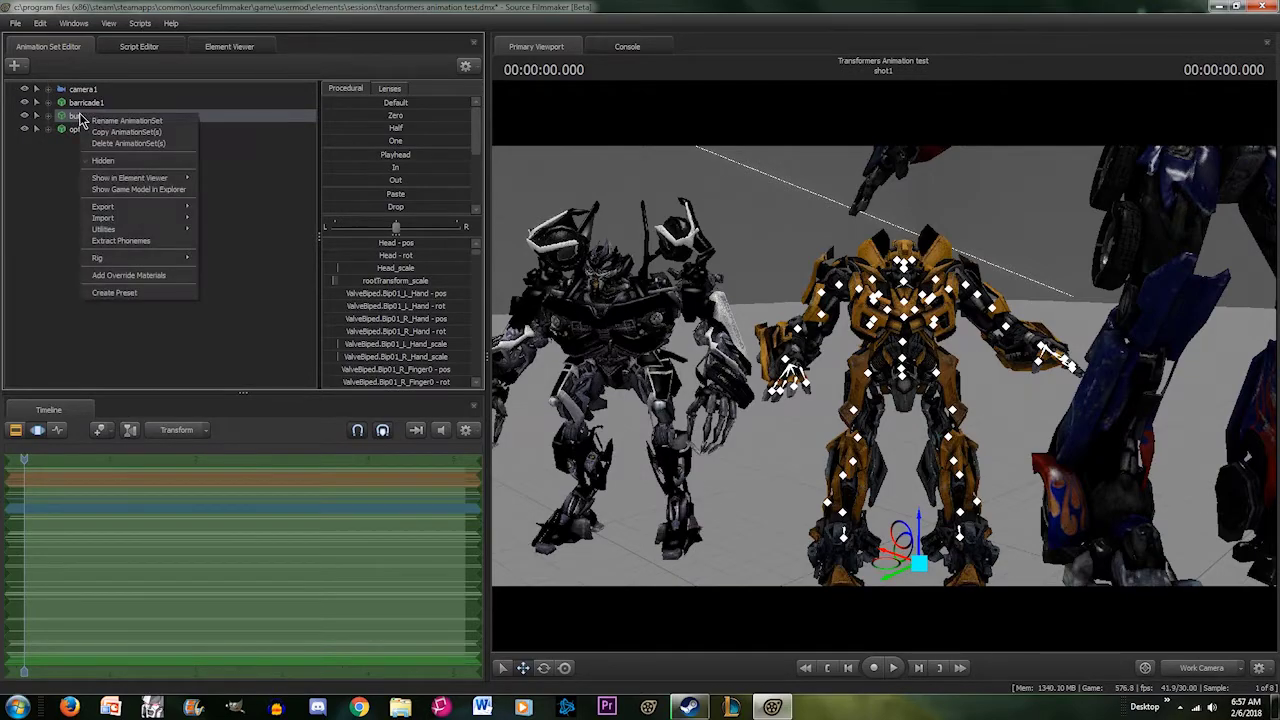
pyautogui.moveTo(190, 257)
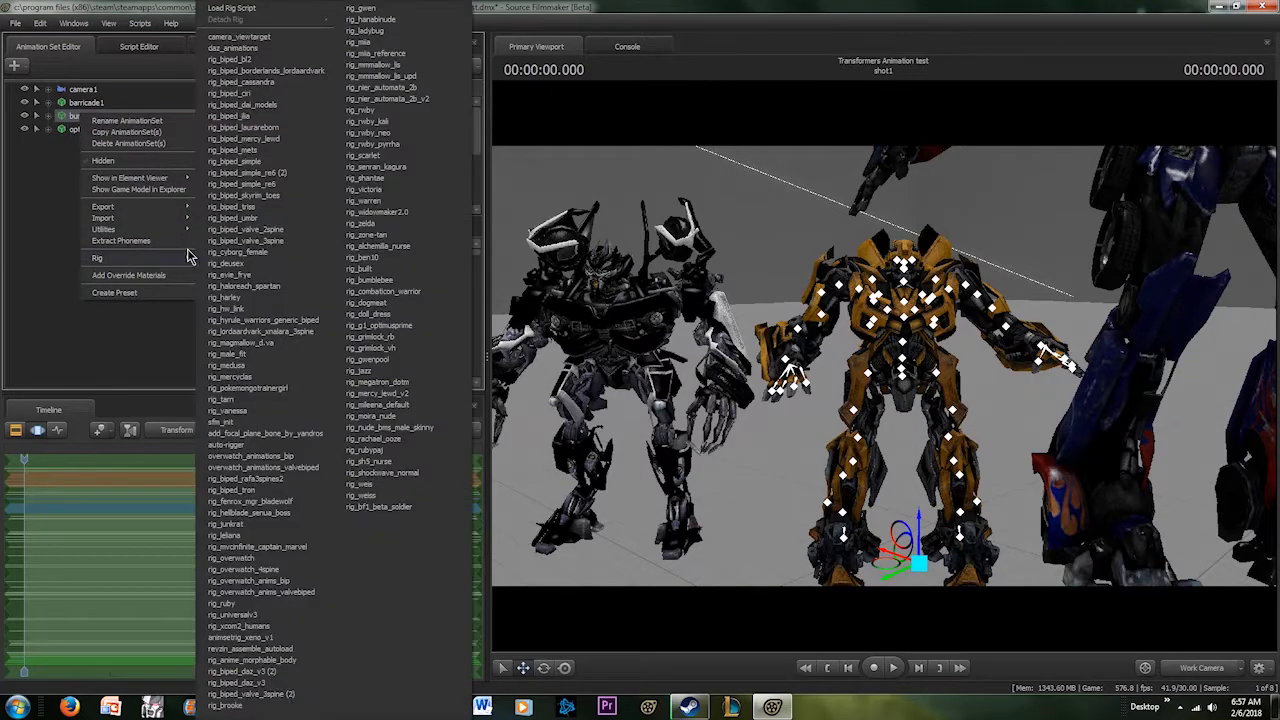
pyautogui.click(249, 242)
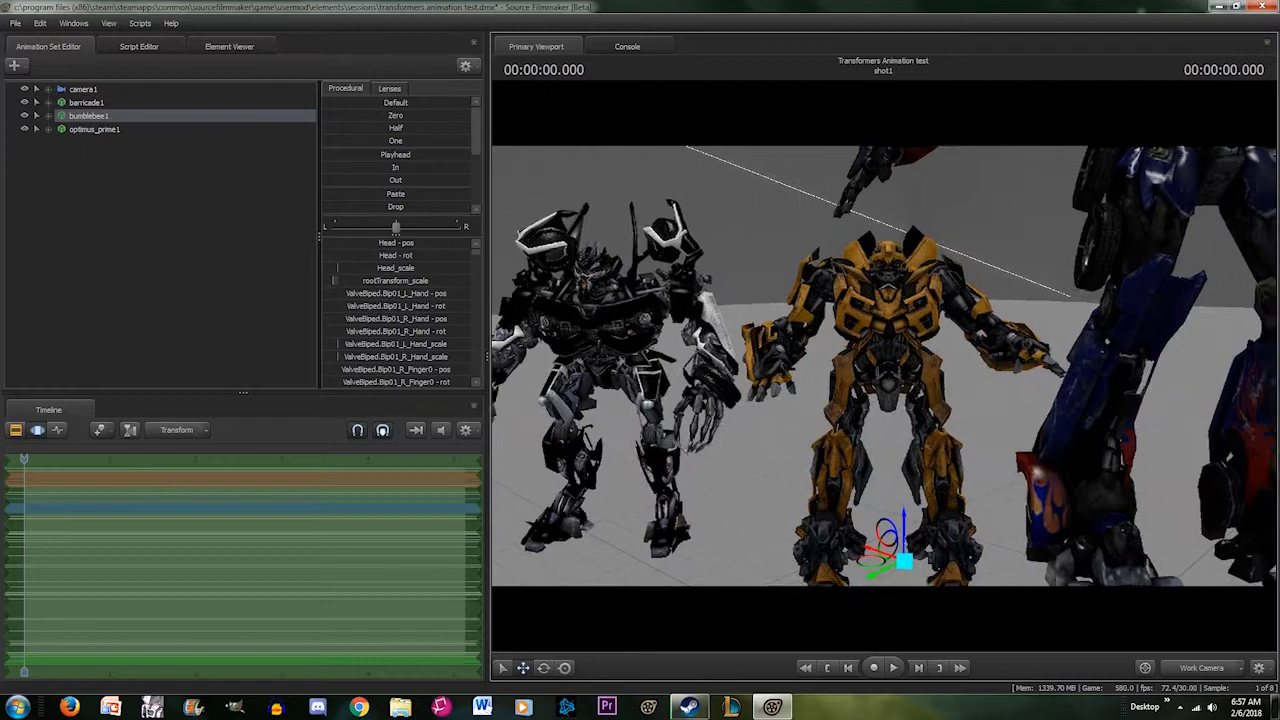
pyautogui.press('s')
pyautogui.moveTo(884, 366); pyautogui.dragTo(966, 366)
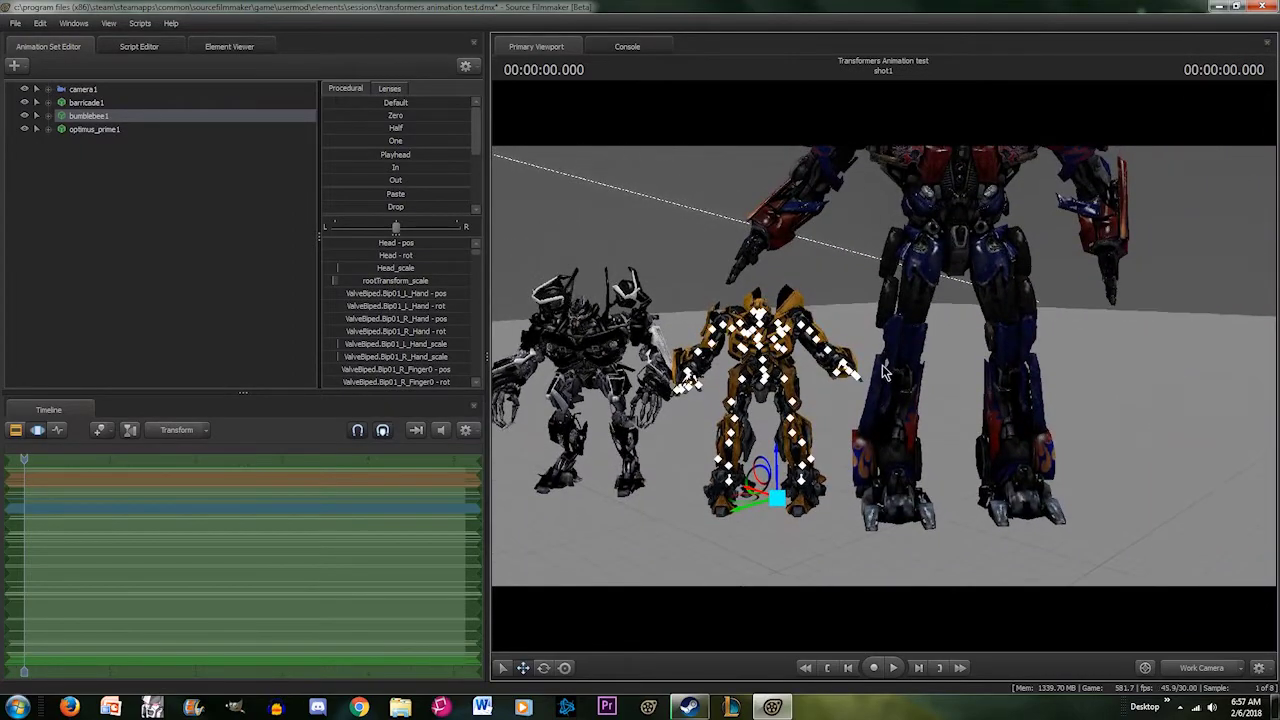
# - Detach the rig_biped_optimus_prime1 rig from optimus_prime1
pyautogui.rightClick(136, 132)
pyautogui.moveTo(189, 270)
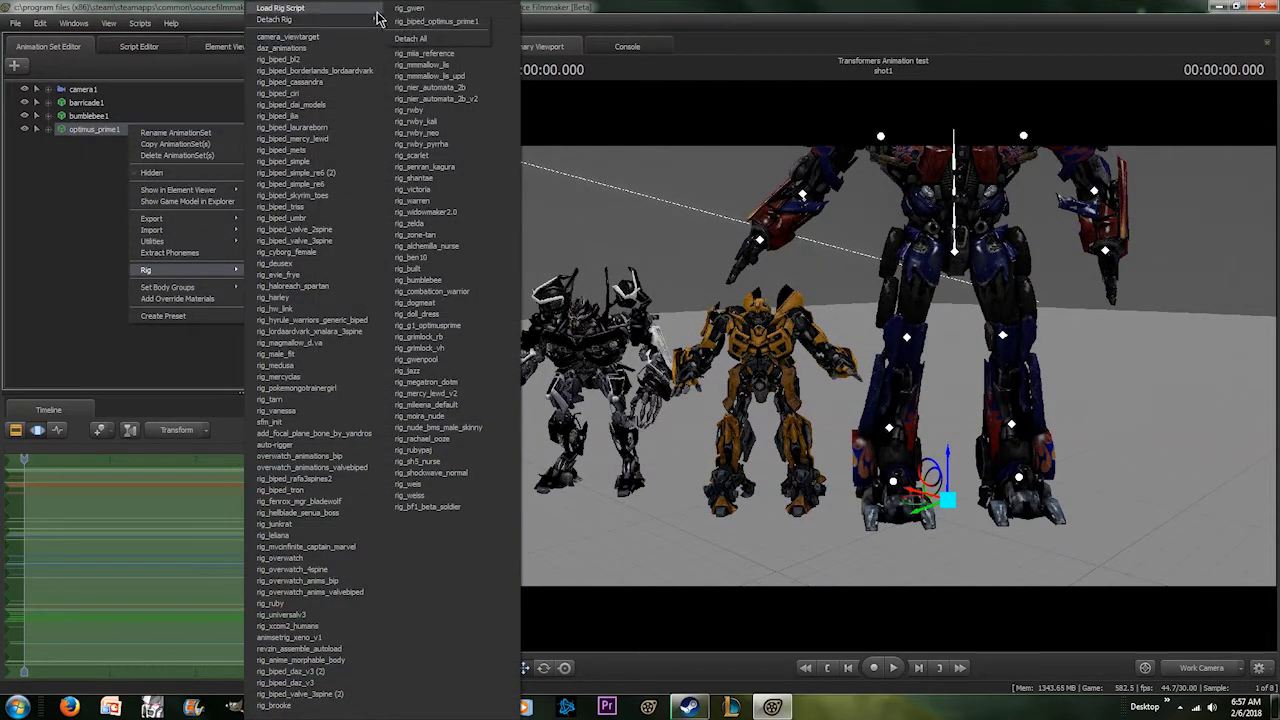
pyautogui.click(432, 21)
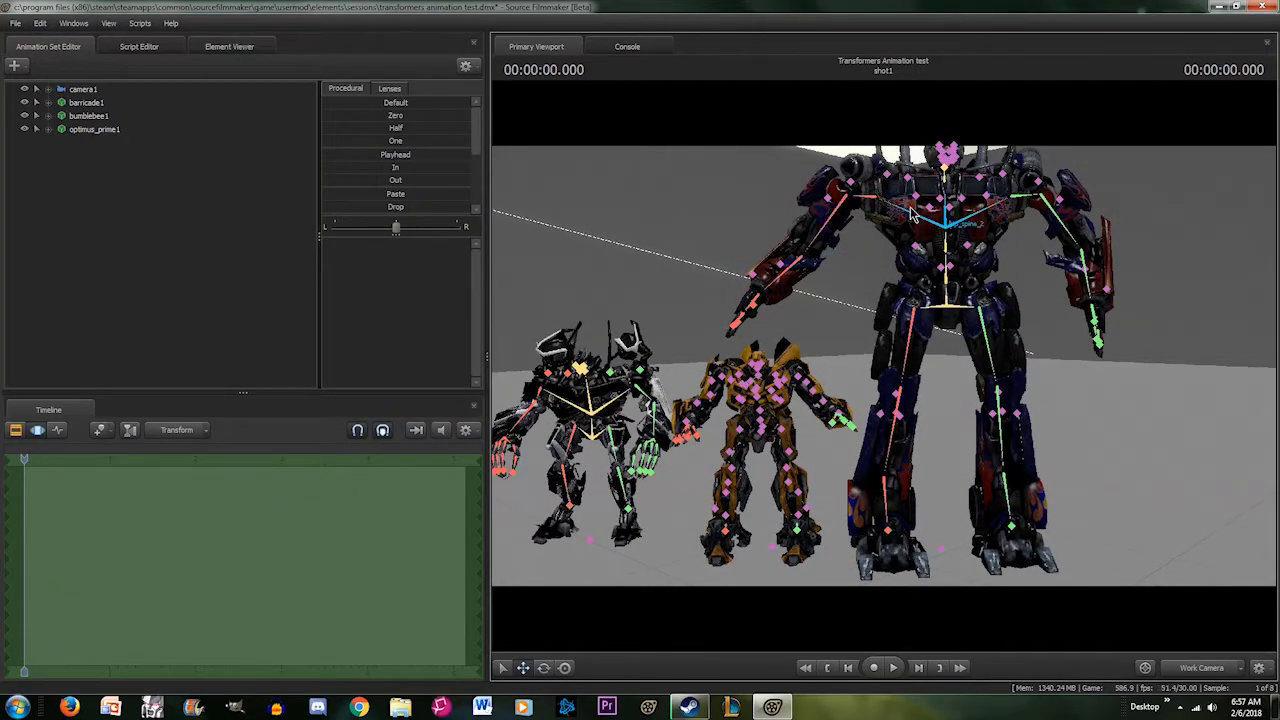
# - Bring Bumblebee into close view and locate the auto-rigger script among the rig scripts for bumblebee1
pyautogui.moveTo(783, 383); pyautogui.dragTo(668, 425)
pyautogui.press('w')
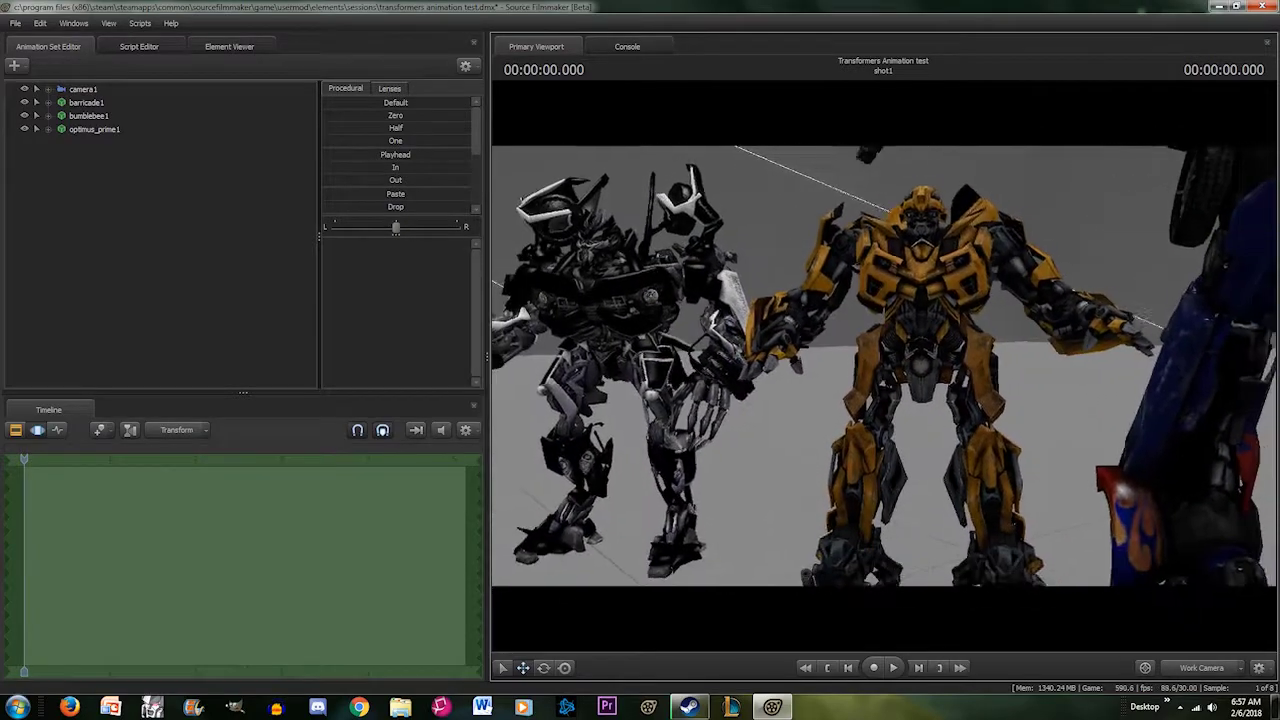
pyautogui.moveTo(785, 382); pyautogui.dragTo(785, 382, button='right')
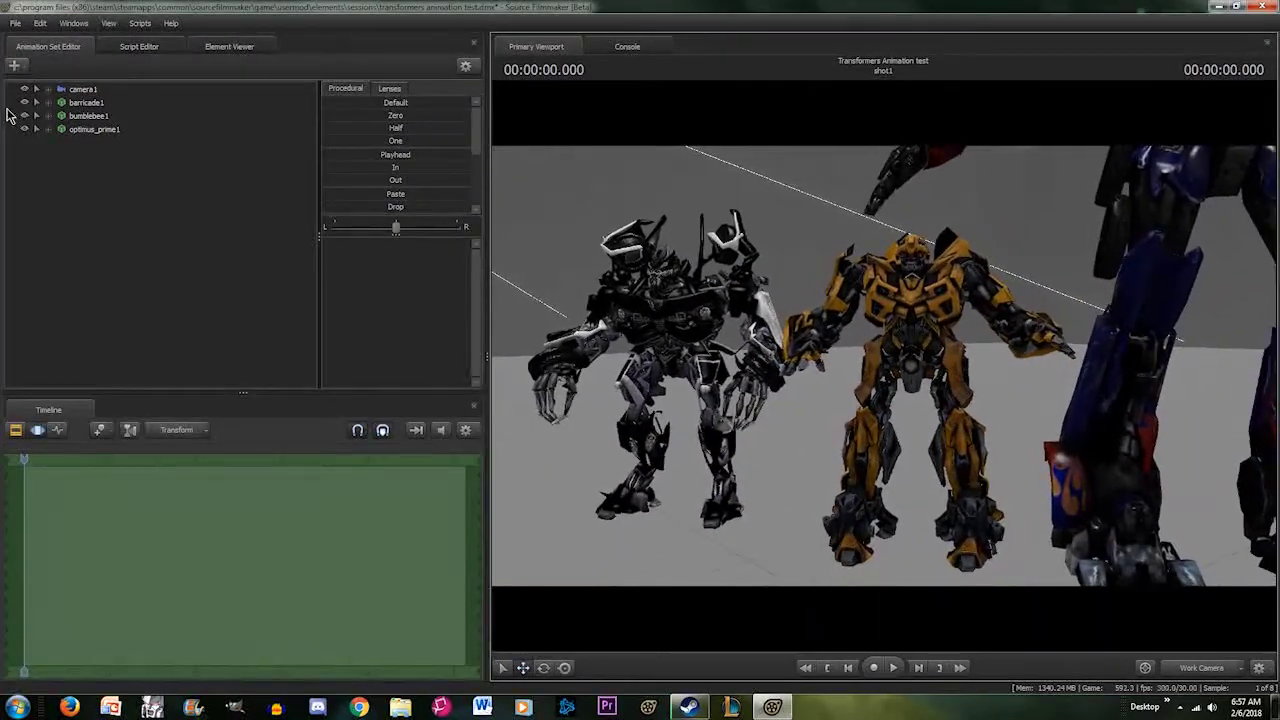
pyautogui.rightClick(118, 117)
pyautogui.moveTo(167, 266)
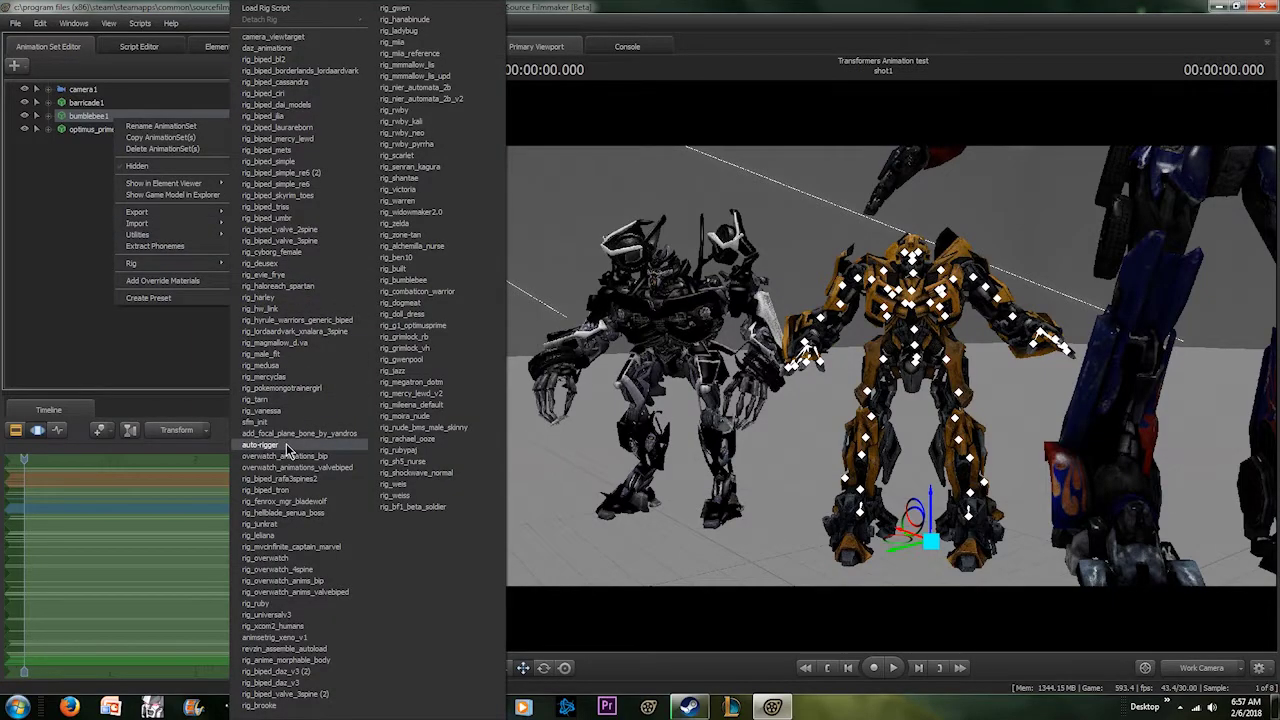
# - Switch to Steam and find Auto-Rigger v1.9 for Biped Models in the Source Filmmaker Workshop
pyautogui.click(687, 706)
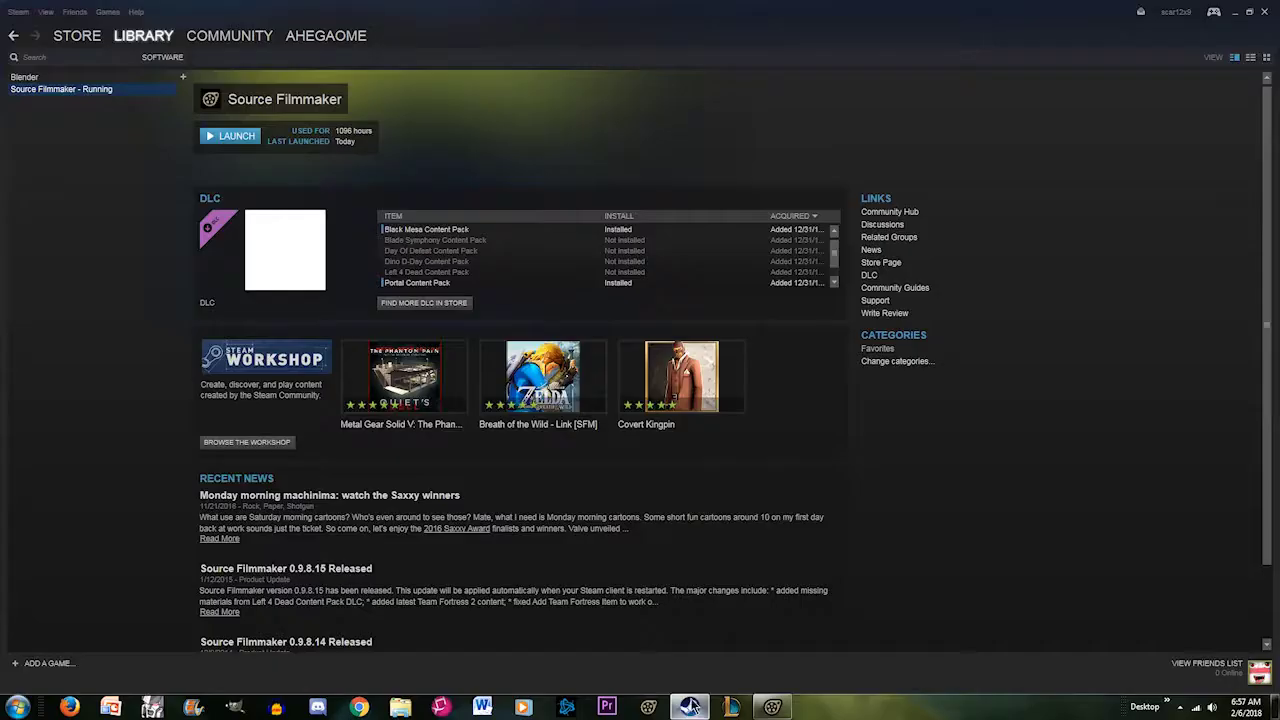
pyautogui.click(277, 440)
pyautogui.scroll(-4, 320, 446)
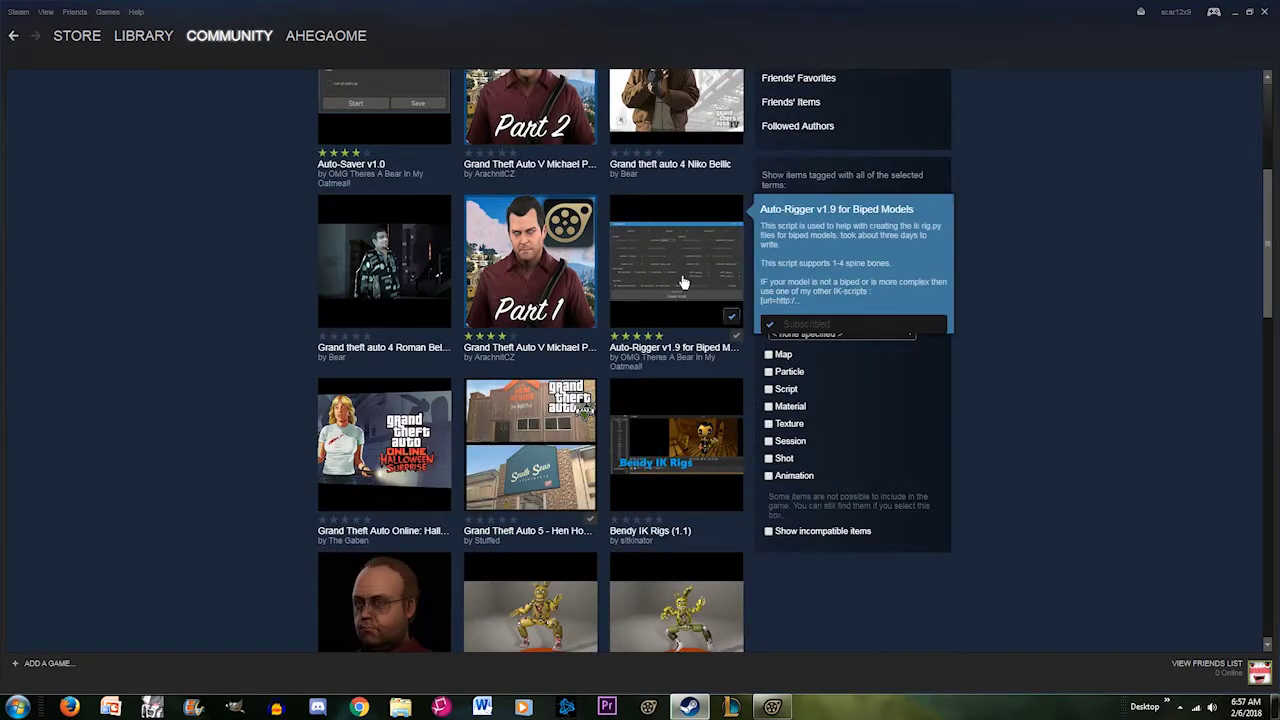
pyautogui.scroll(3, 679, 290)
pyautogui.scroll(-3, 781, 322)
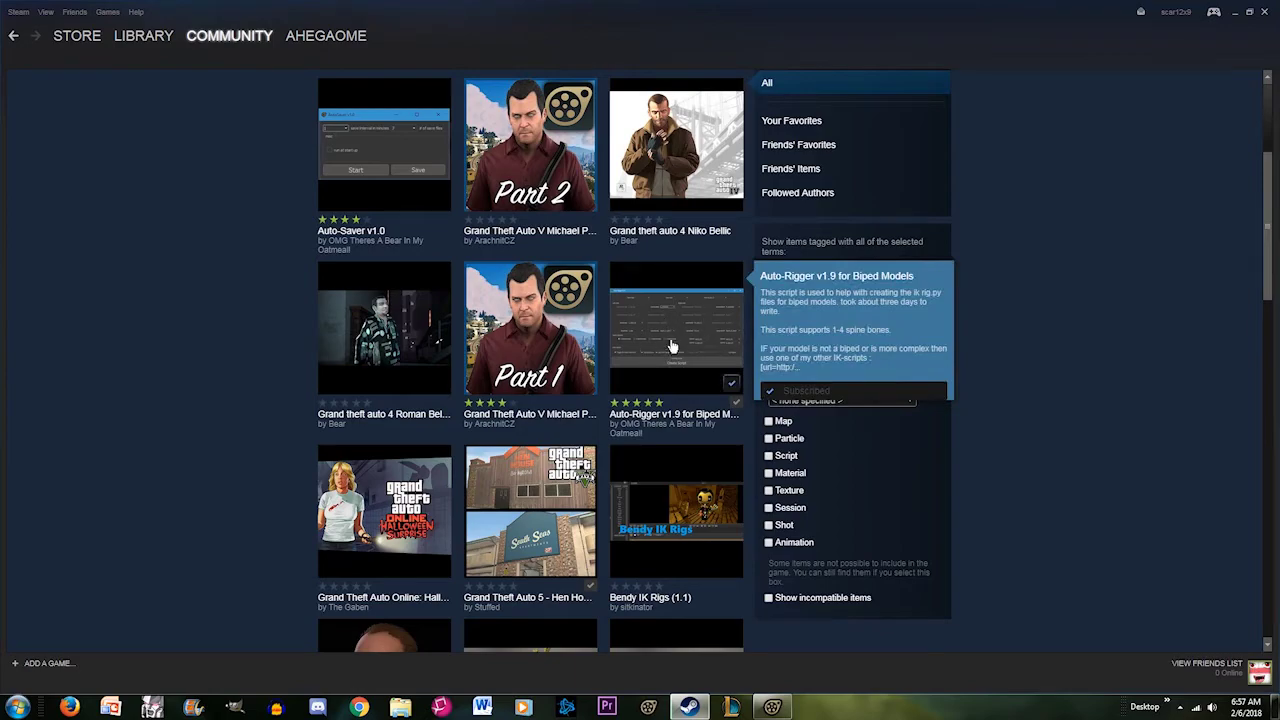
# - Return to Source Filmmaker and run the auto-rigger script on bumblebee1
pyautogui.click(772, 707)
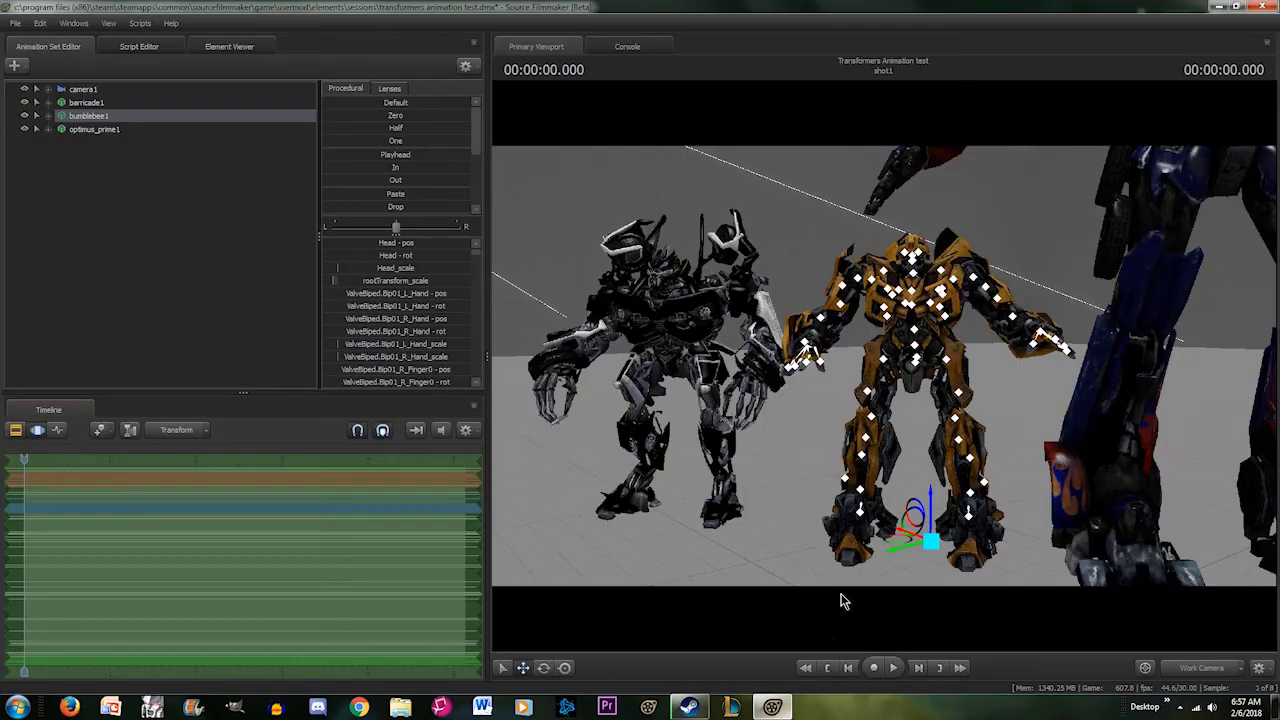
pyautogui.rightClick(115, 121)
pyautogui.moveTo(150, 259)
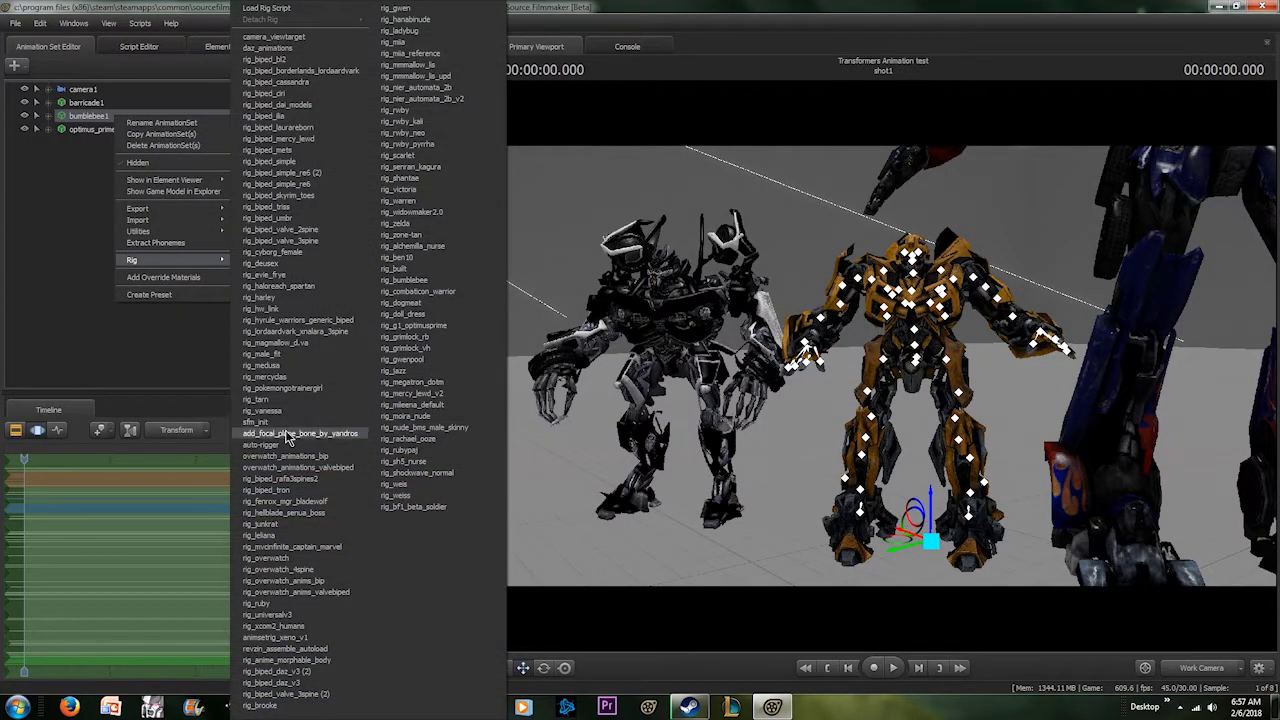
pyautogui.click(347, 432)
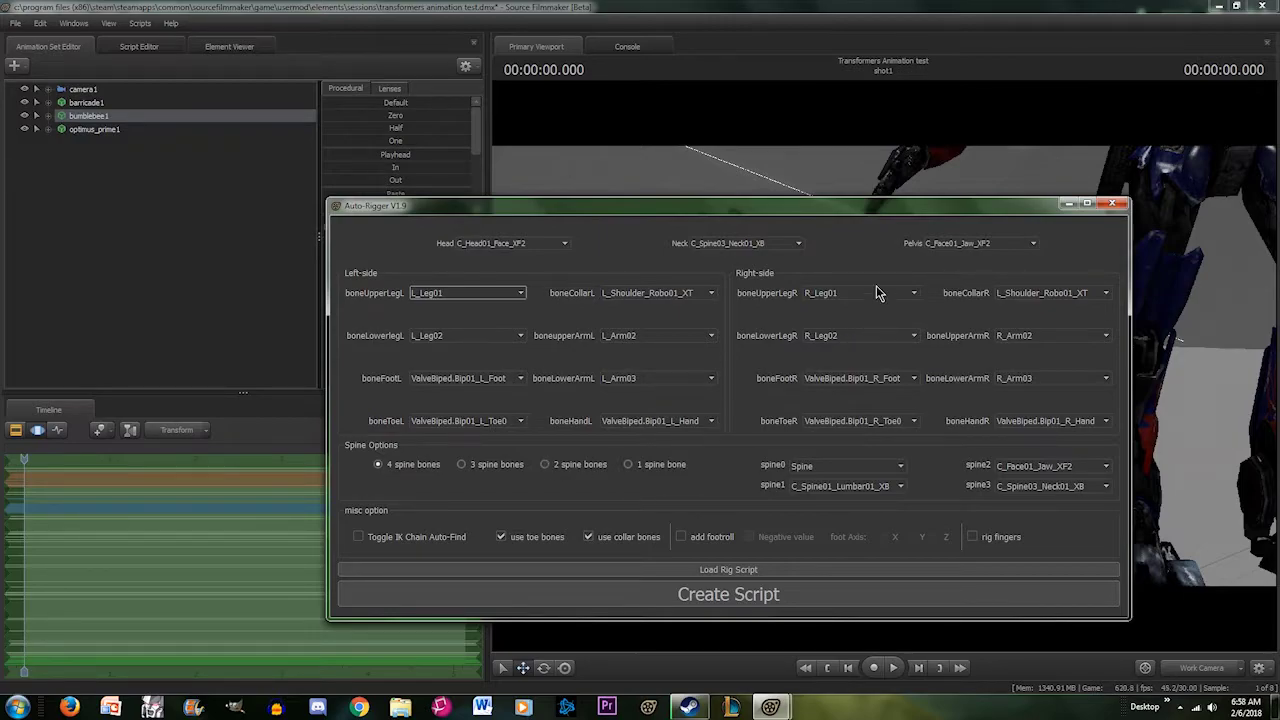
# - Set the Pelvis bone in the Auto-Rigger to Hips
pyautogui.click(966, 243)
pyautogui.click(837, 239)
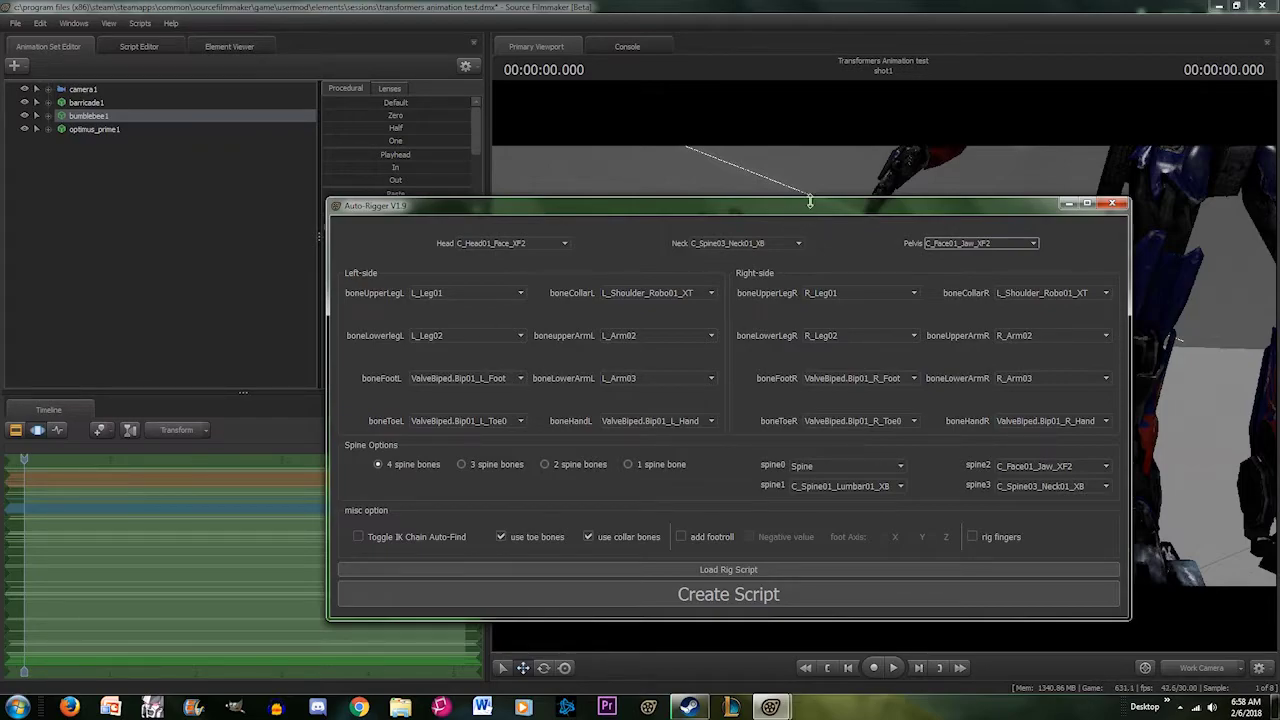
pyautogui.click(980, 247)
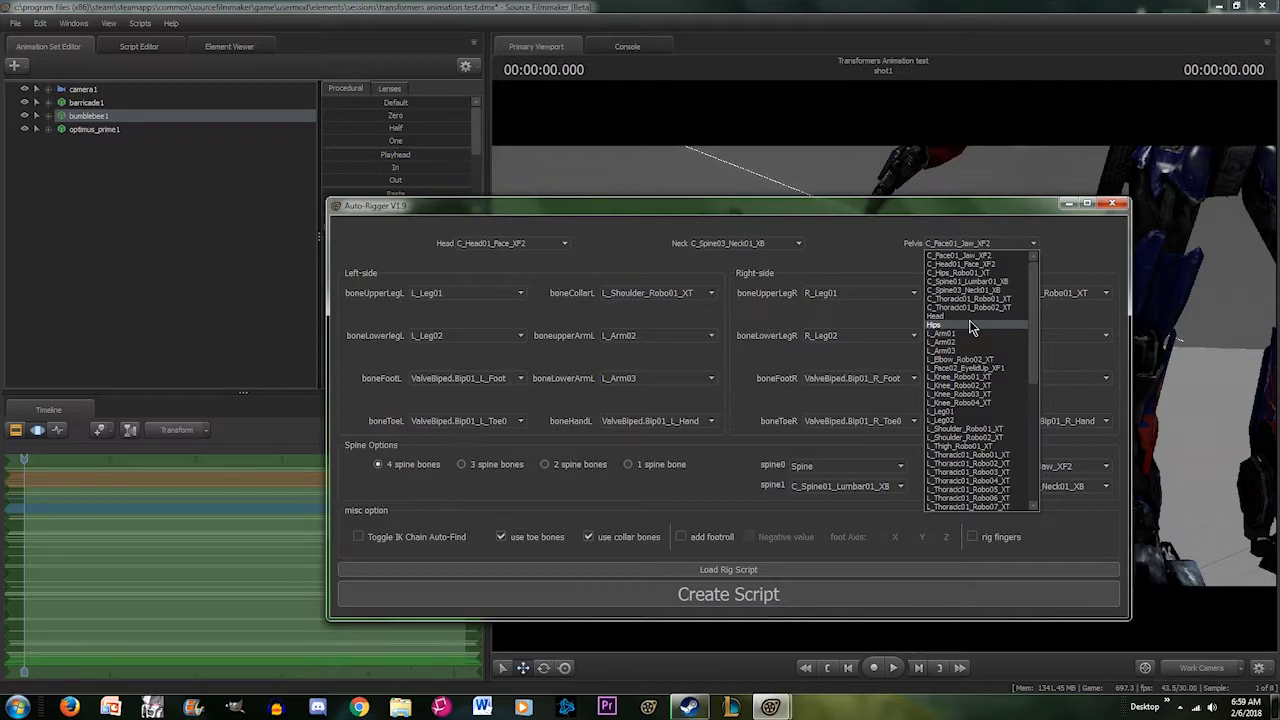
pyautogui.click(994, 246)
pyautogui.click(980, 246)
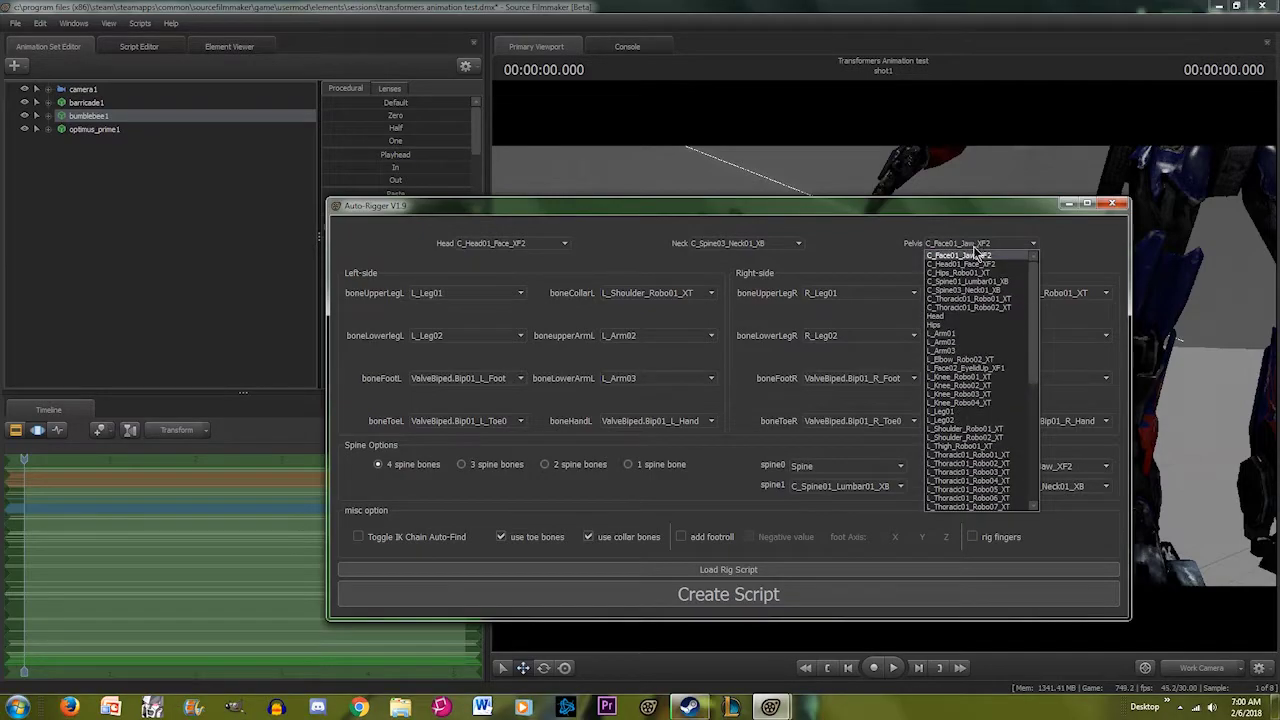
pyautogui.click(966, 325)
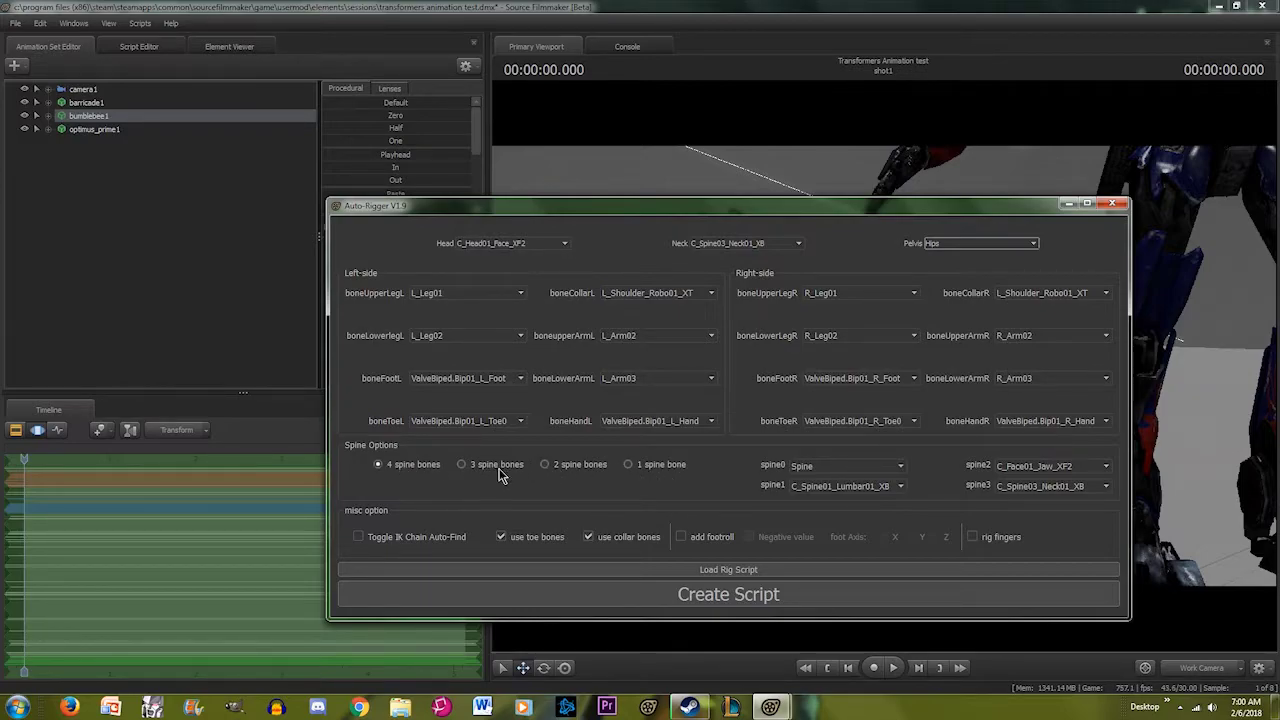
# - Set the Auto-Rigger to 2 spine bones, disable toe bones and collar bones, and enable rig fingers
pyautogui.click(546, 466)
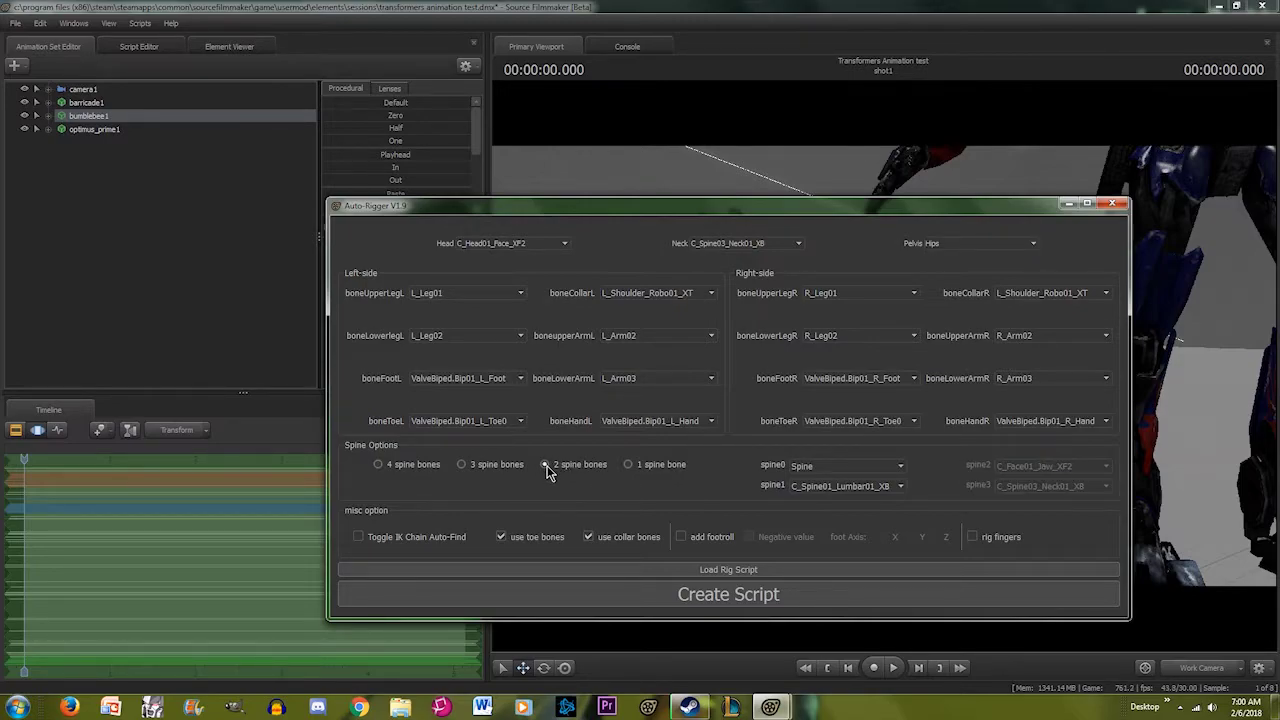
pyautogui.click(501, 537)
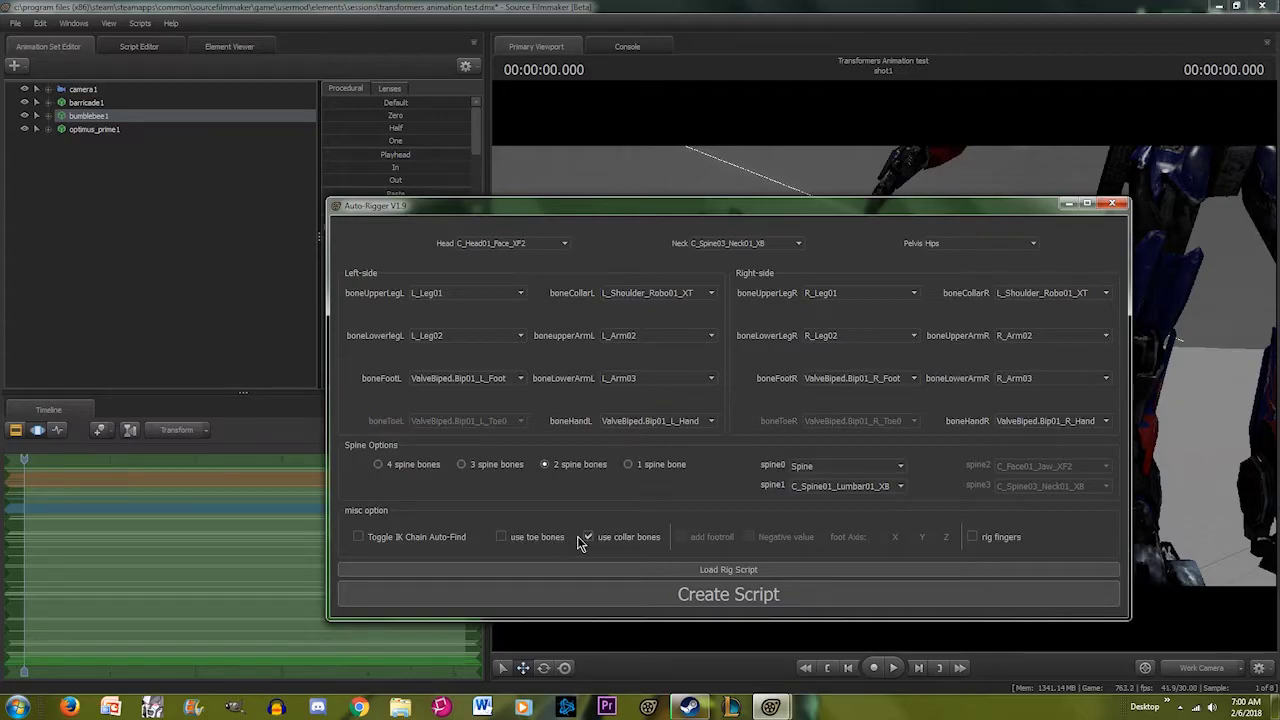
pyautogui.click(588, 537)
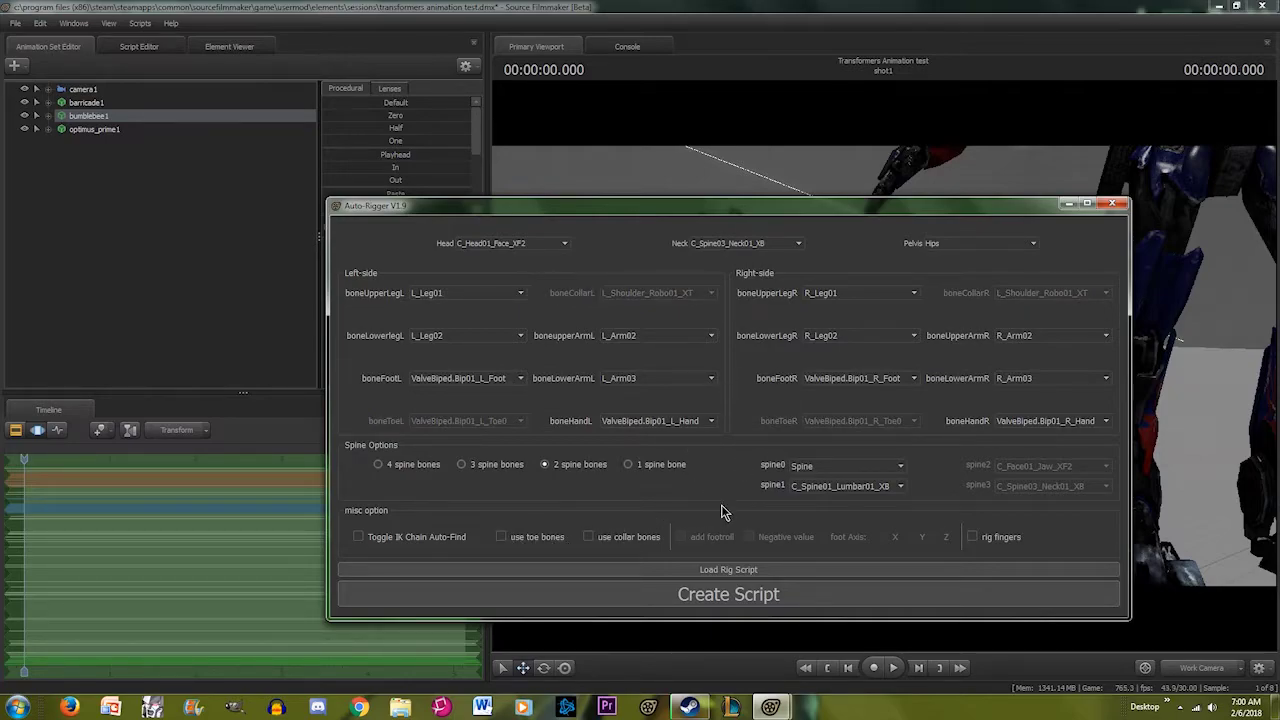
pyautogui.click(972, 538)
# - Create Bumblebee's rig script with the chosen settings and close the Auto-Rigger
pyautogui.click(694, 596)
pyautogui.click(638, 382)
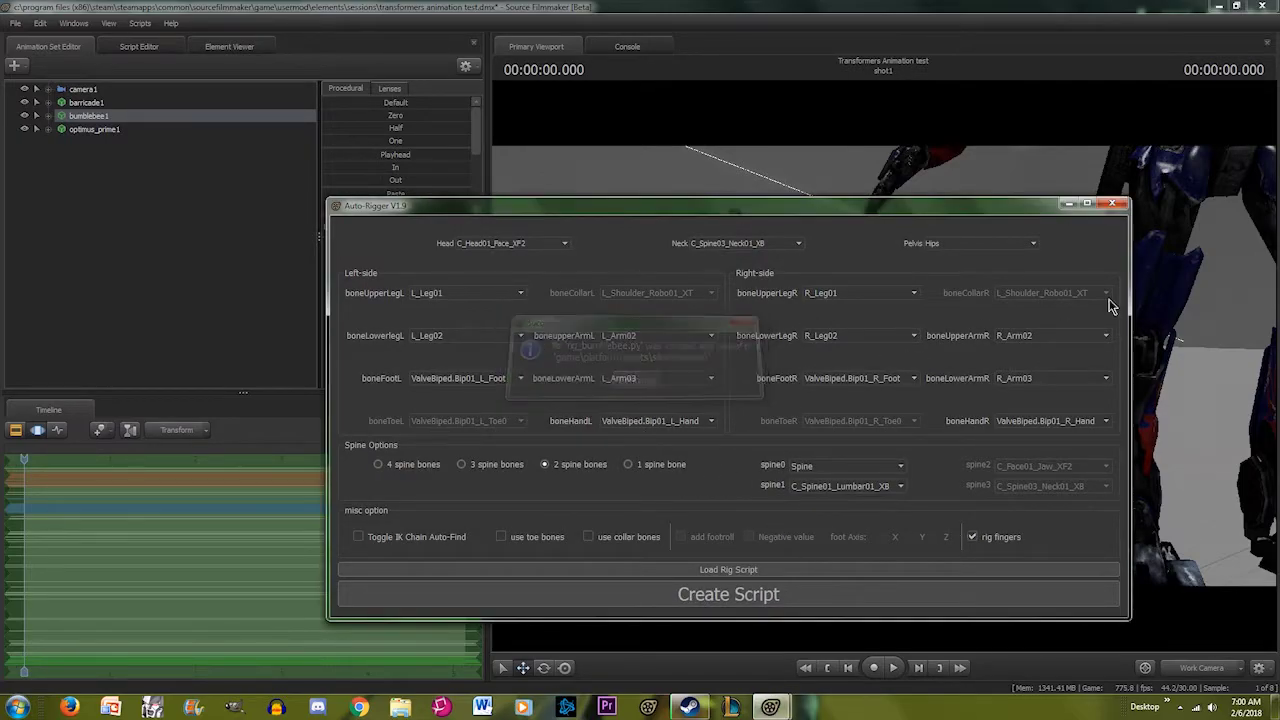
pyautogui.click(1112, 203)
# - Apply the rig_bumblebee script to bumblebee1
pyautogui.rightClick(146, 118)
pyautogui.moveTo(200, 261)
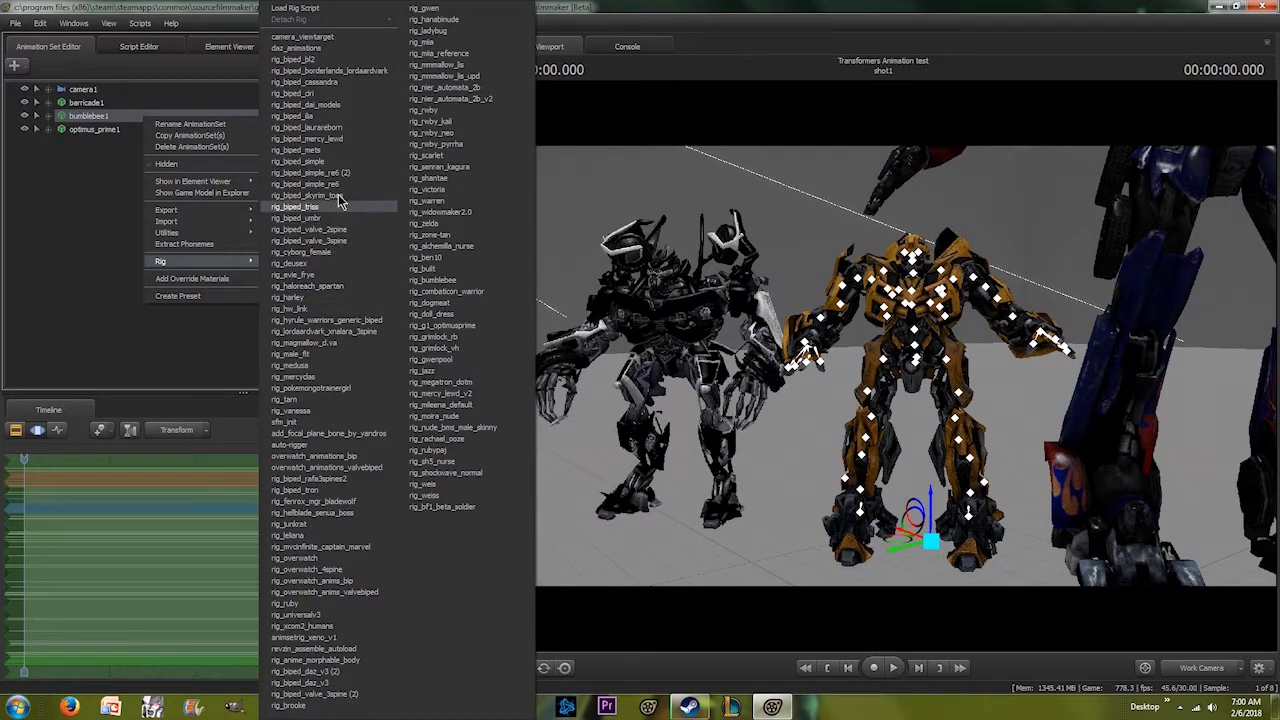
pyautogui.click(452, 280)
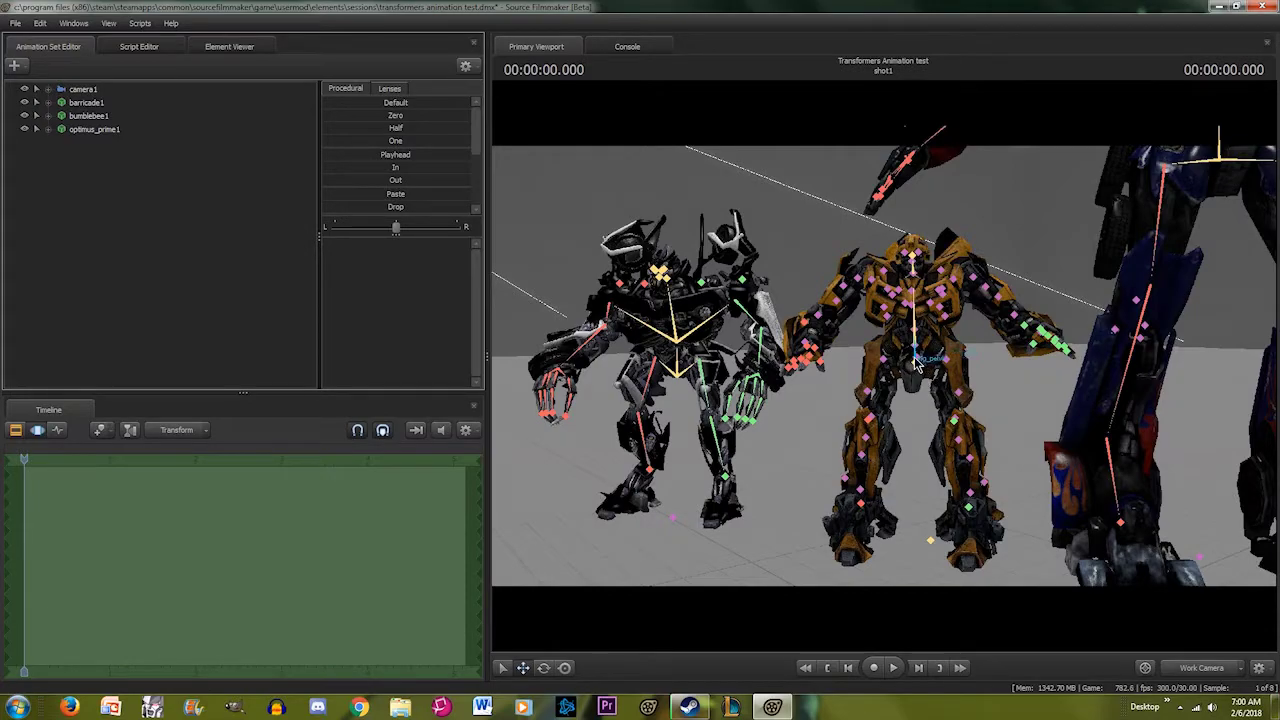
# - Move Bumblebee's rig_pelvis vertically to test the new rig, and collapse the bumblebee1 animation set
pyautogui.click(915, 360)
pyautogui.moveTo(930, 367); pyautogui.dragTo(933, 296)
pyautogui.click(36, 115)
pyautogui.press('s')
pyautogui.press('s')
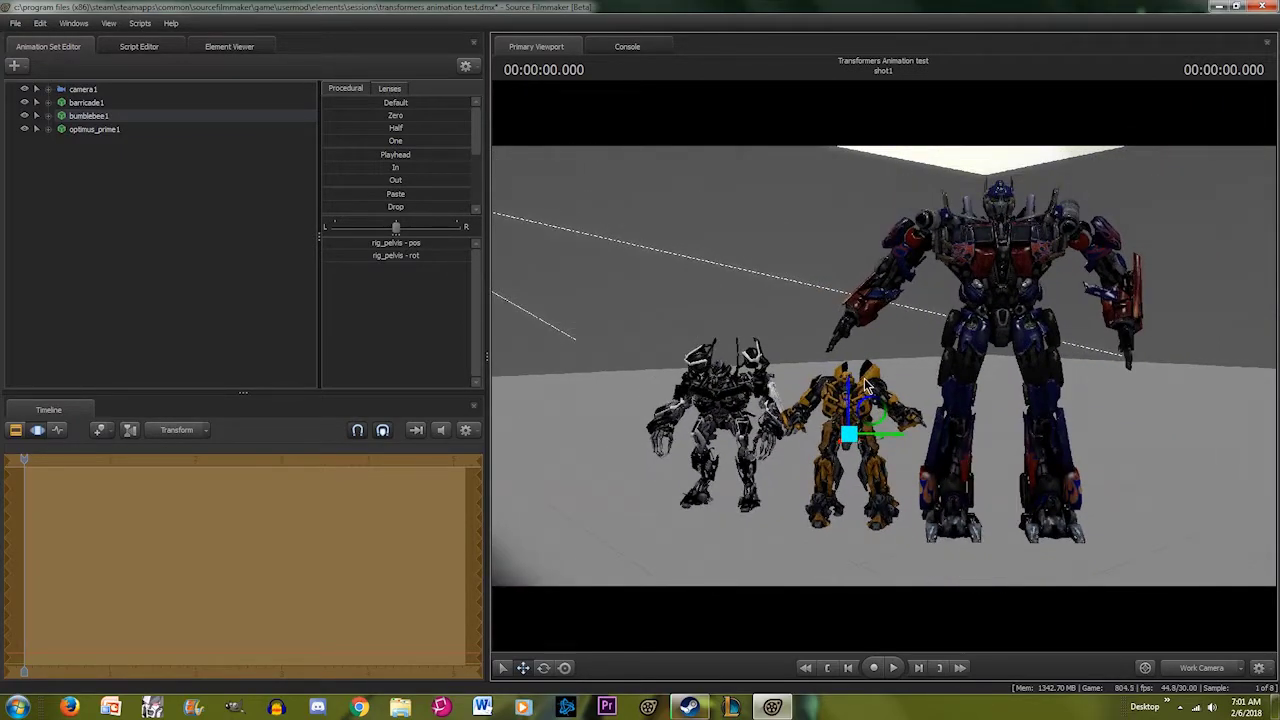
# - Examine Barricade up close, and view the three Transformers models together from several distances
pyautogui.press('w')
pyautogui.moveTo(865, 385); pyautogui.dragTo(705, 370)
pyautogui.press('w')
pyautogui.press('w')
pyautogui.press('w')
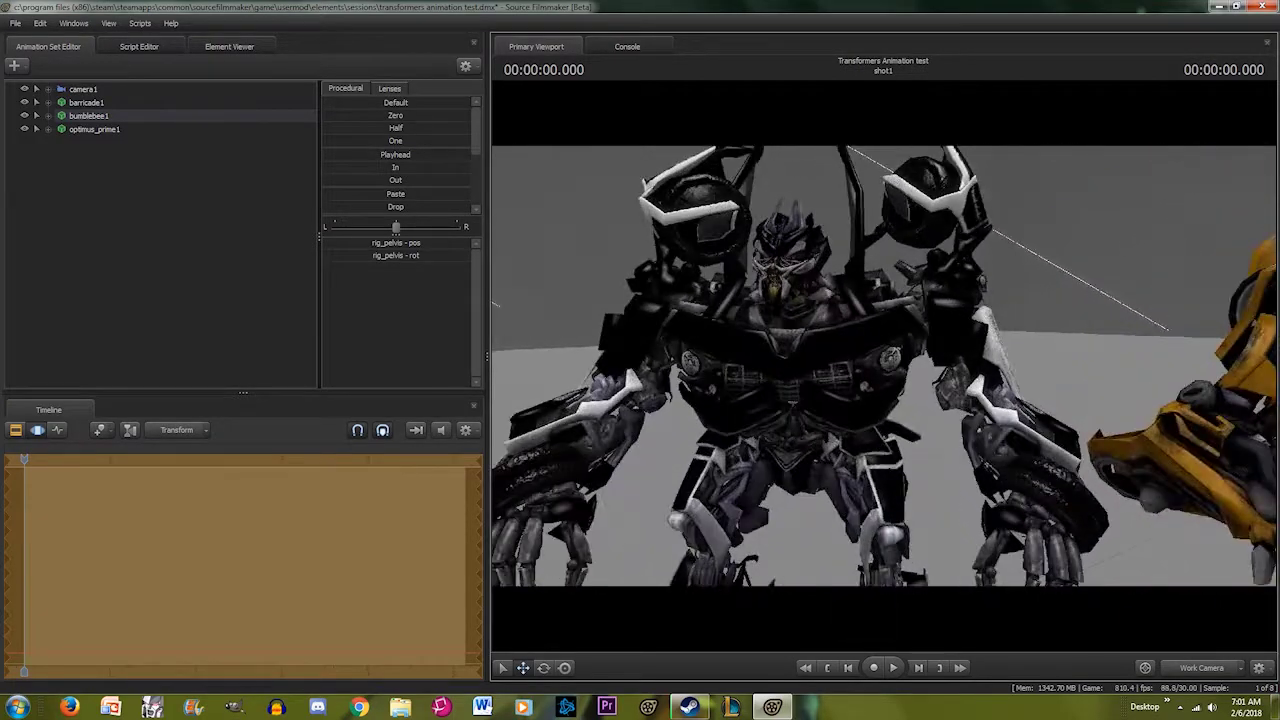
pyautogui.press('s')
pyautogui.moveTo(783, 363); pyautogui.dragTo(884, 373, button='right')
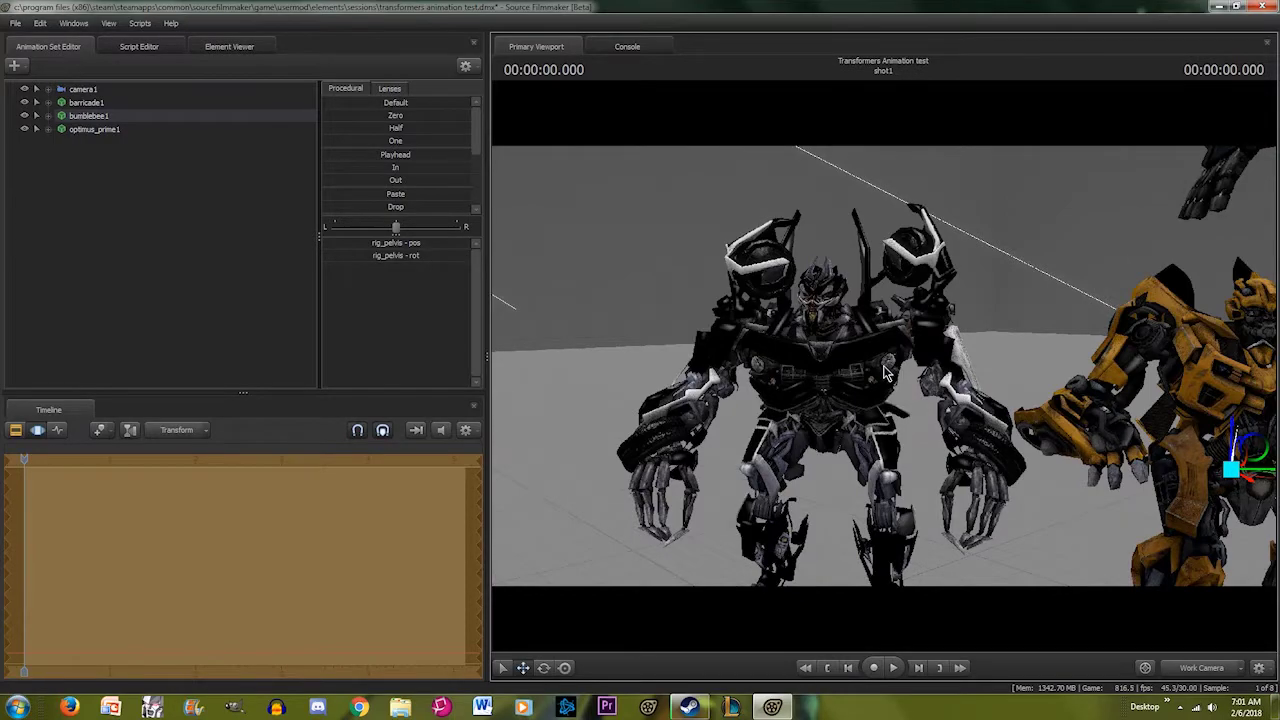
pyautogui.press('s')
pyautogui.moveTo(884, 373); pyautogui.dragTo(1010, 210)
pyautogui.press('w')
pyautogui.press('s')
pyautogui.press('w')
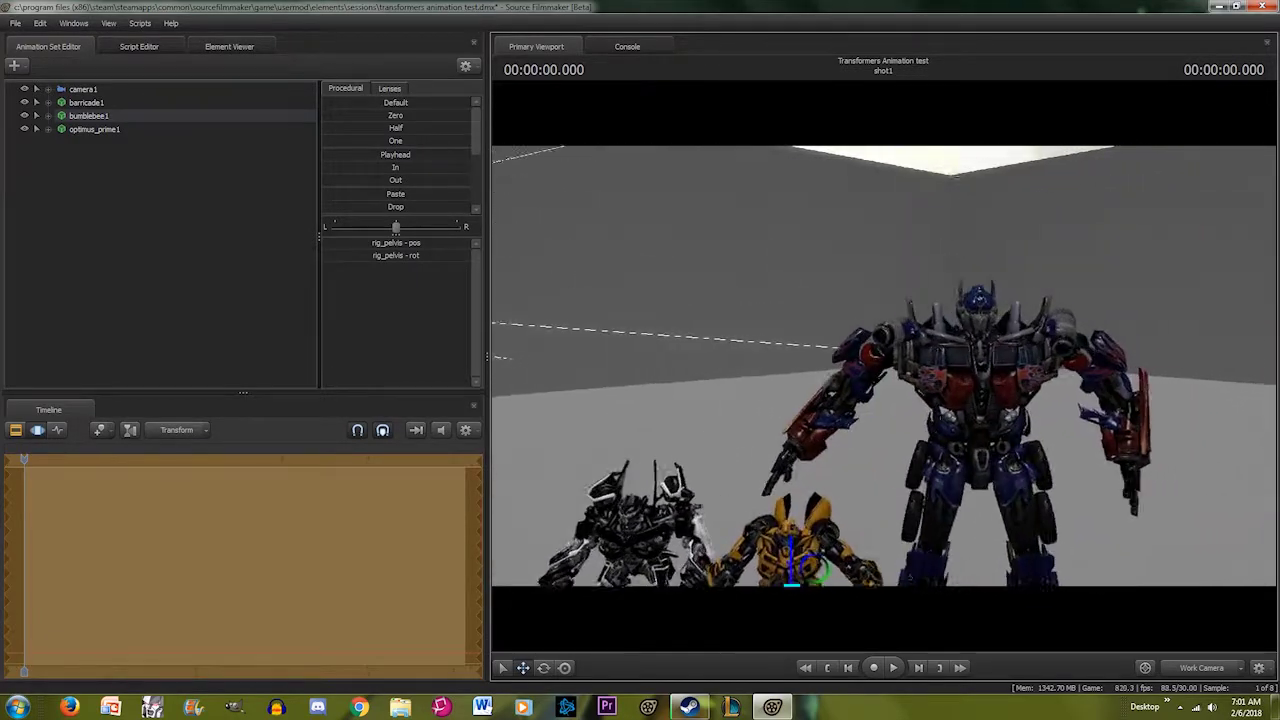
pyautogui.moveTo(888, 382); pyautogui.dragTo(785, 368, button='right')
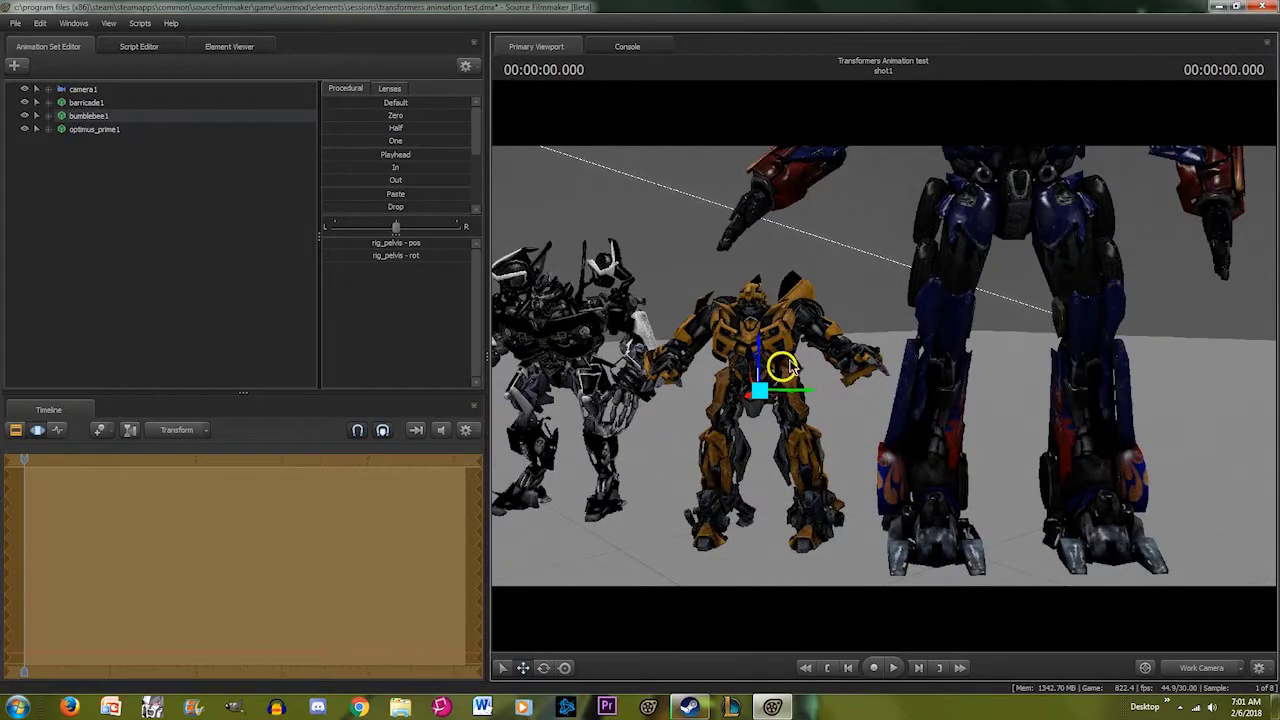
pyautogui.moveTo(790, 364)
pyautogui.mouseDown()
pyautogui.moveTo(790, 337)
pyautogui.moveTo(794, 368)
pyautogui.mouseUp()
pyautogui.moveTo(794, 368); pyautogui.dragTo(788, 478, button='middle')
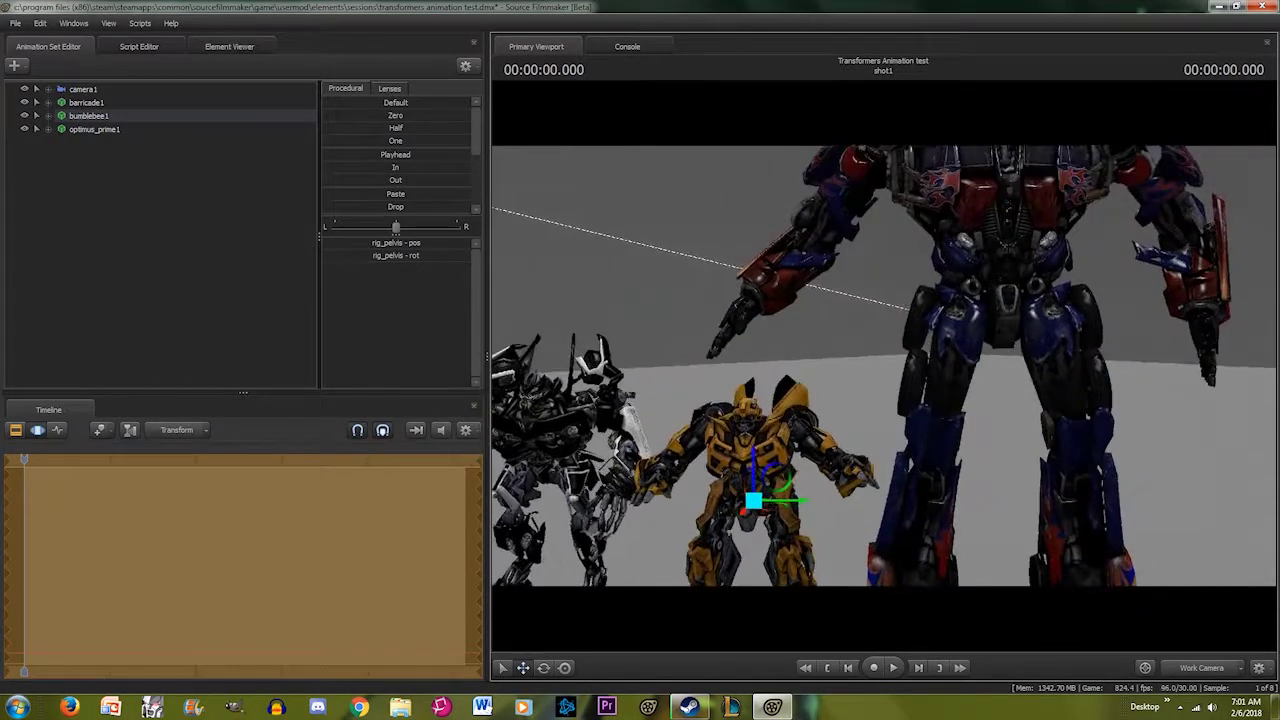
pyautogui.moveTo(770, 372); pyautogui.dragTo(884, 372, button='right')
pyautogui.moveTo(883, 372)
pyautogui.mouseDown()
pyautogui.moveTo(880, 330)
pyautogui.moveTo(880, 365)
pyautogui.mouseUp()
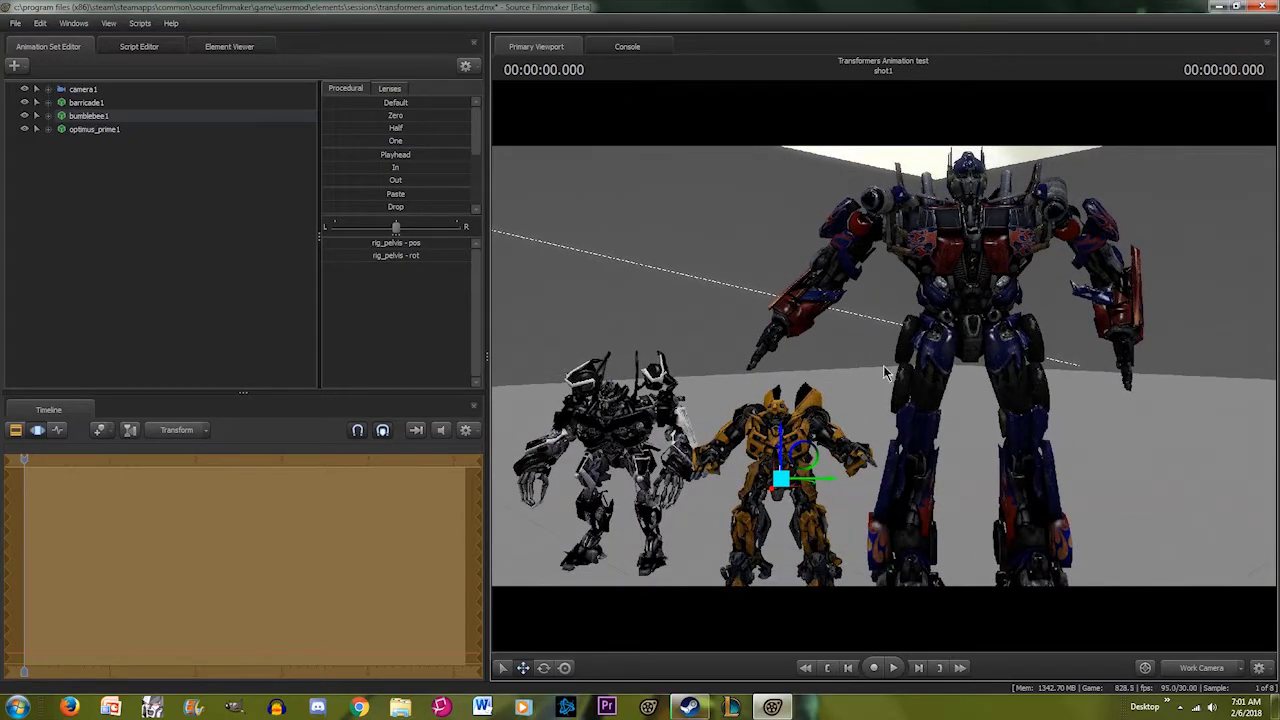